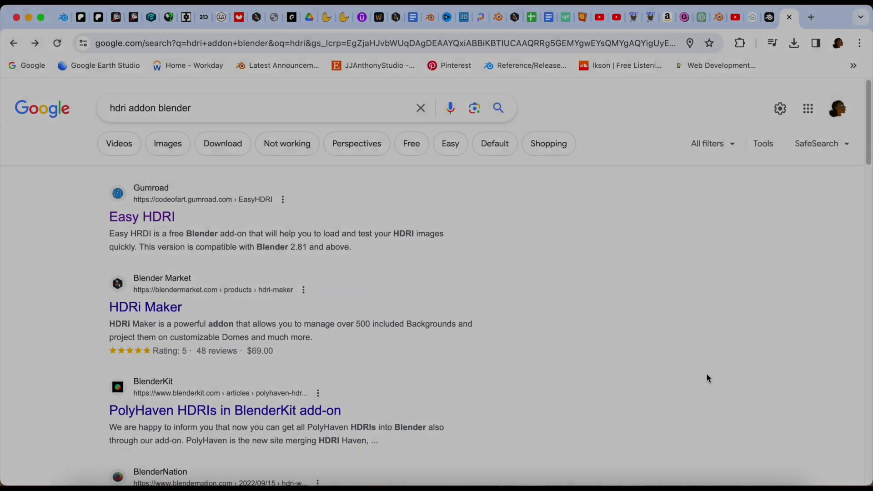
- Open the Easy HDRI add-on page on Gumroad from the search results and go to its pricing section
scroll(698, 367, down, 1)
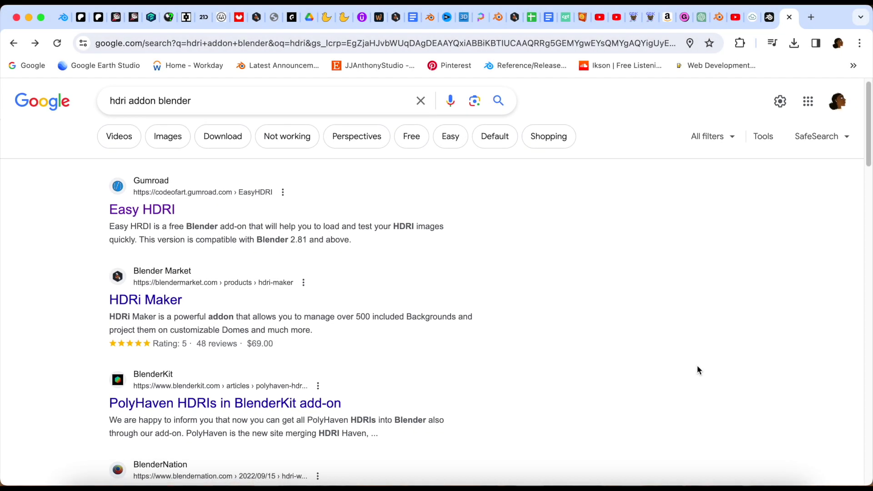
scroll(698, 369, down, 1)
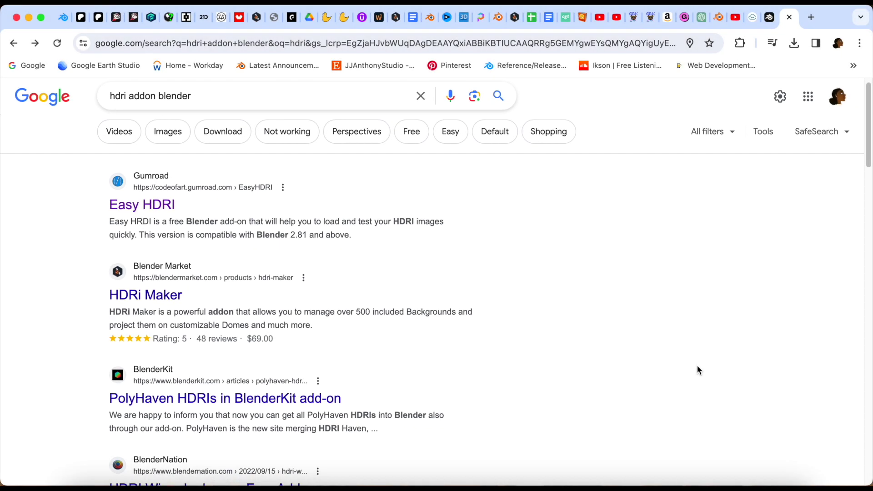
scroll(698, 370, up, 2)
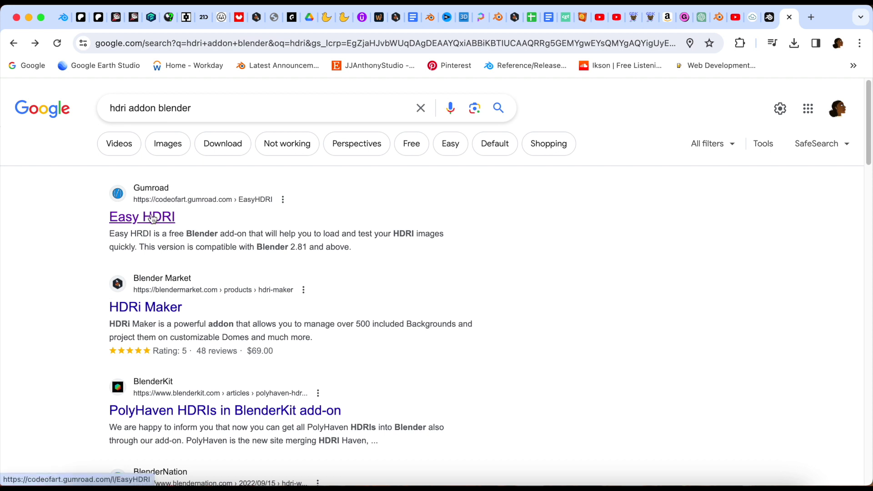
scroll(141, 218, down, 5)
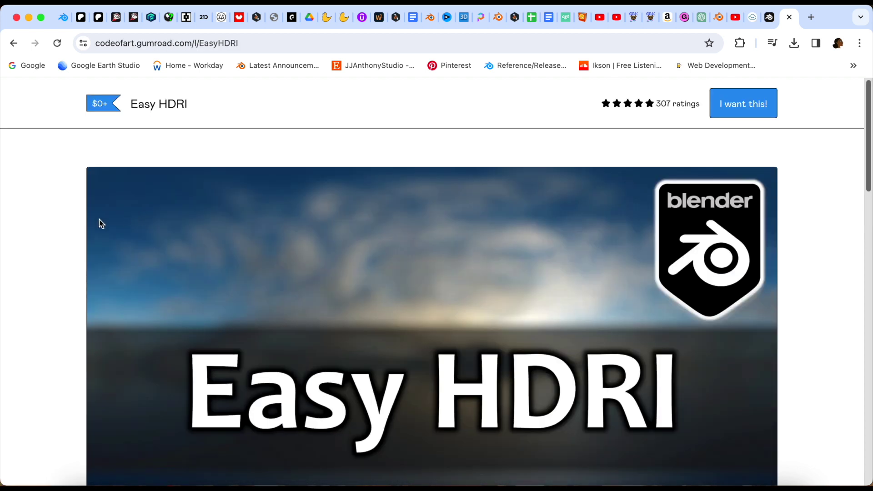
scroll(866, 103, down, 5)
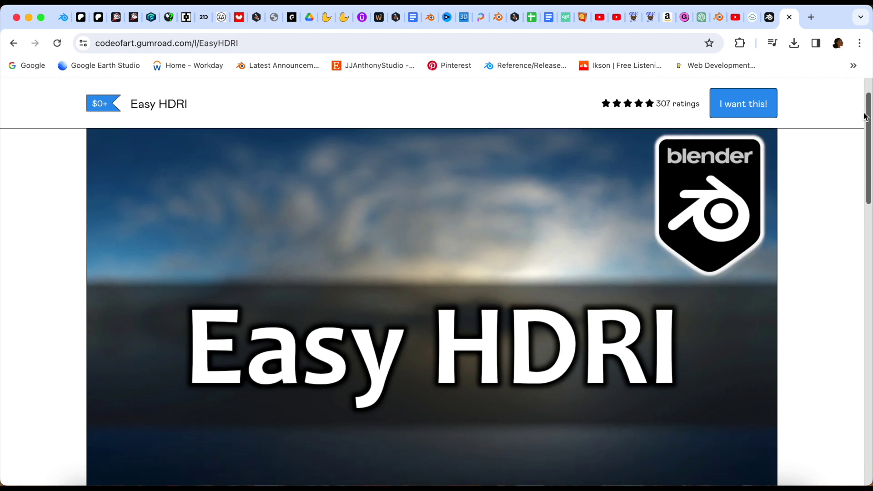
scroll(870, 213, down, 4)
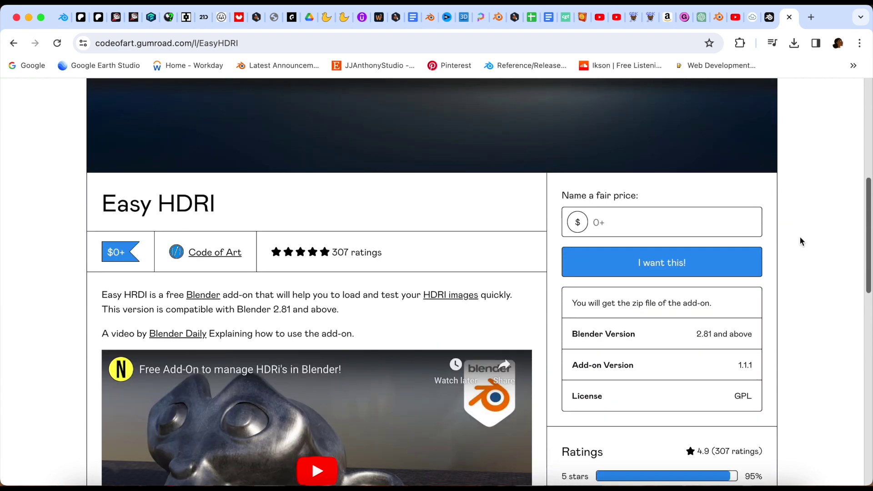
- Set the Easy HDRI price to $0 and complete the checkout to get the add-on
scroll(759, 228, up, 1)
click(702, 226)
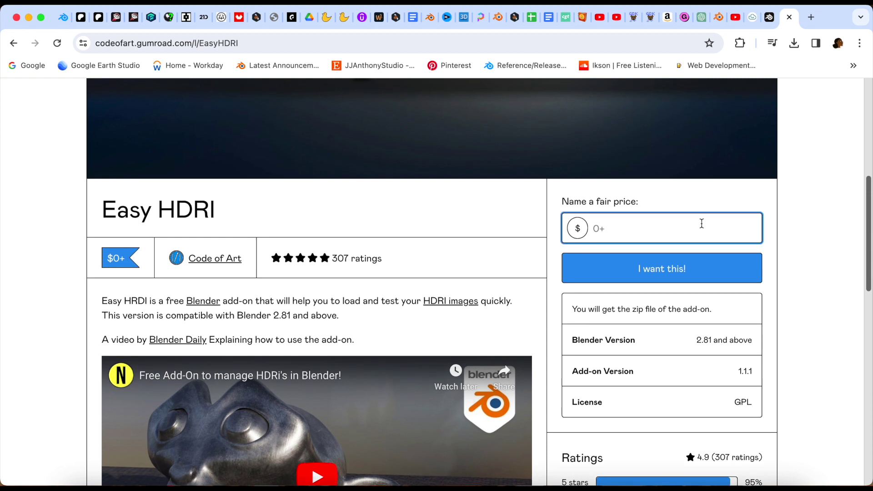
text(0)
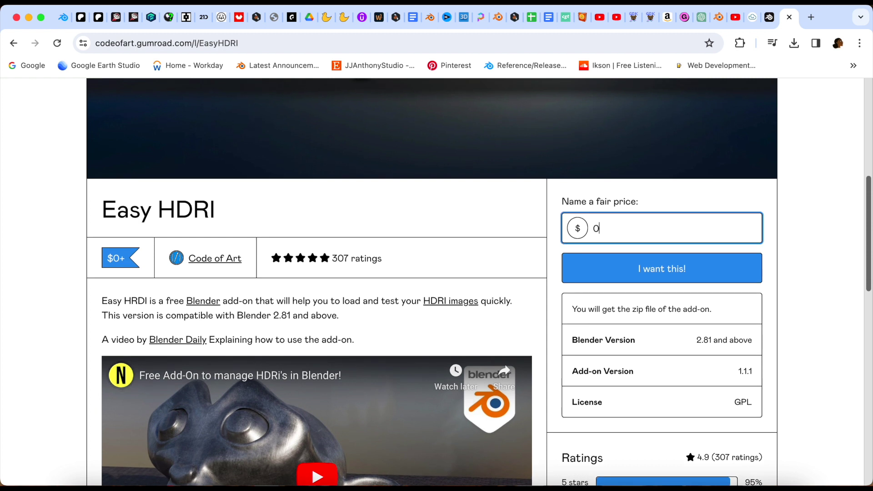
click(693, 273)
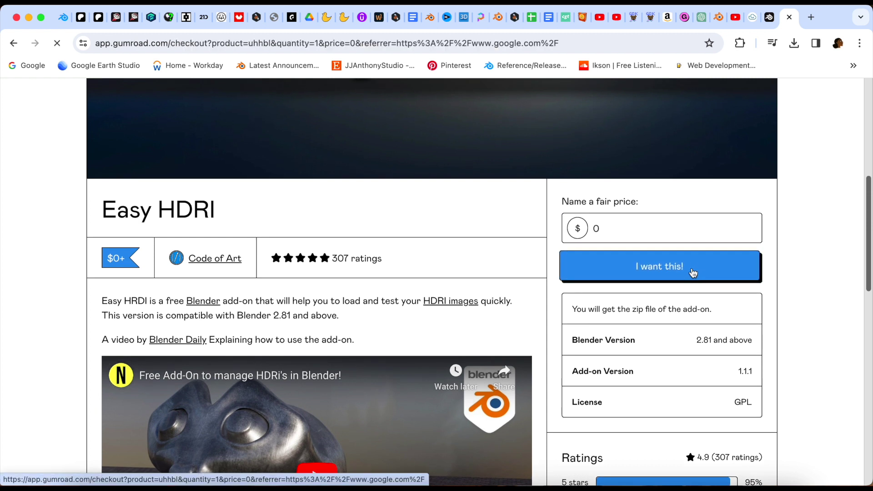
scroll(497, 365, down, 4)
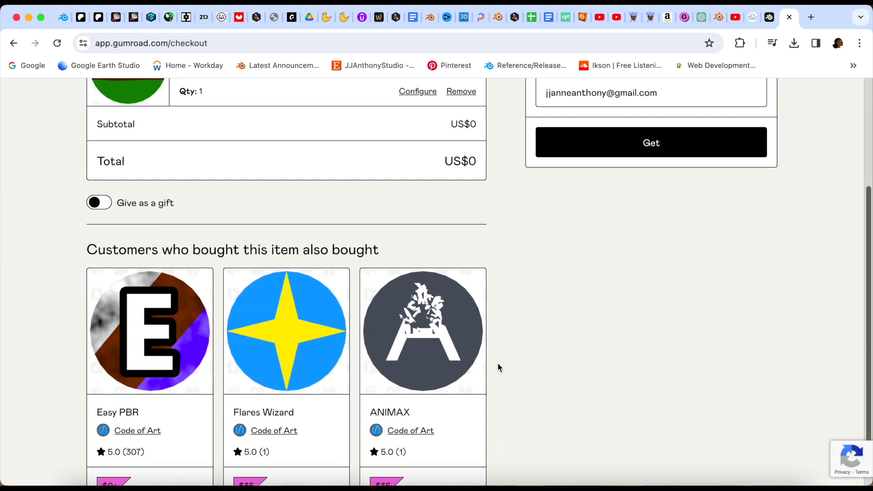
scroll(497, 368, up, 4)
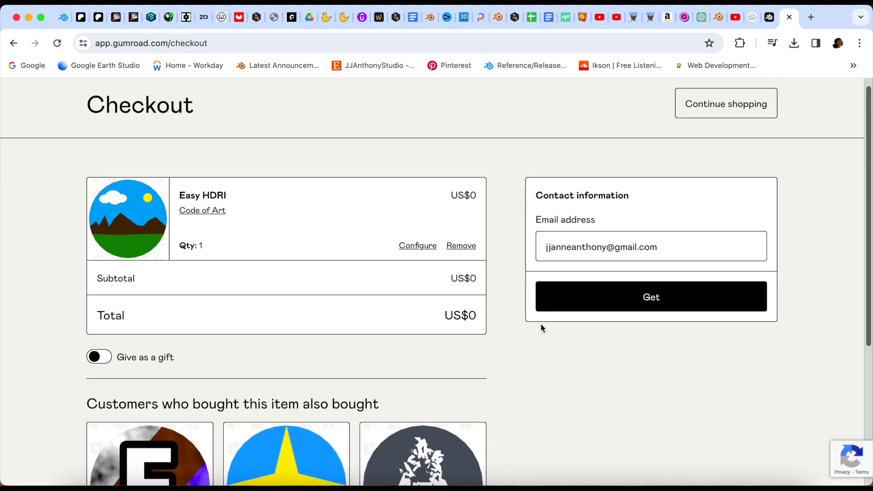
click(585, 305)
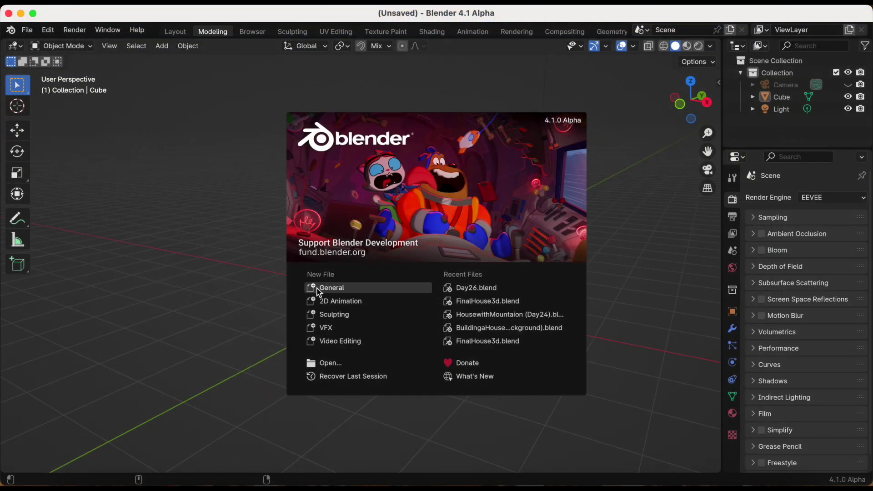
- In Blender, start a new General file and install the add-on from EasyHDRI-1.1.1.zip on the Desktop
click(318, 288)
scroll(223, 207, down, 4)
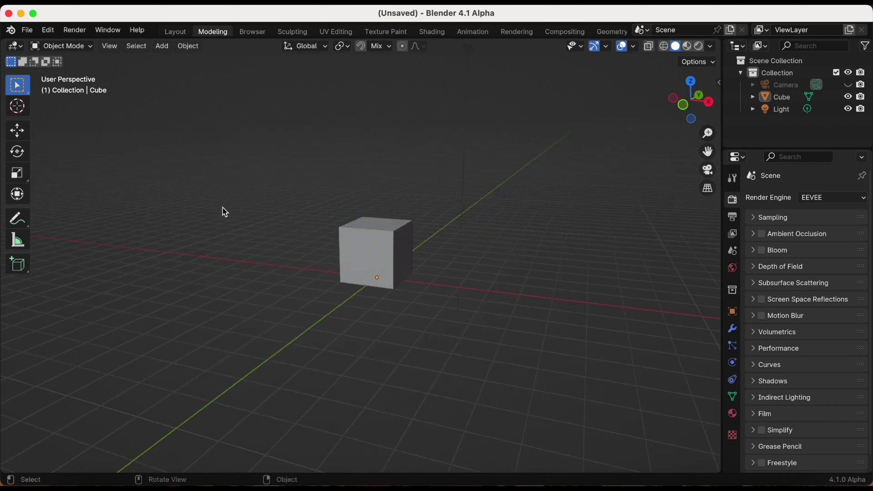
click(50, 31)
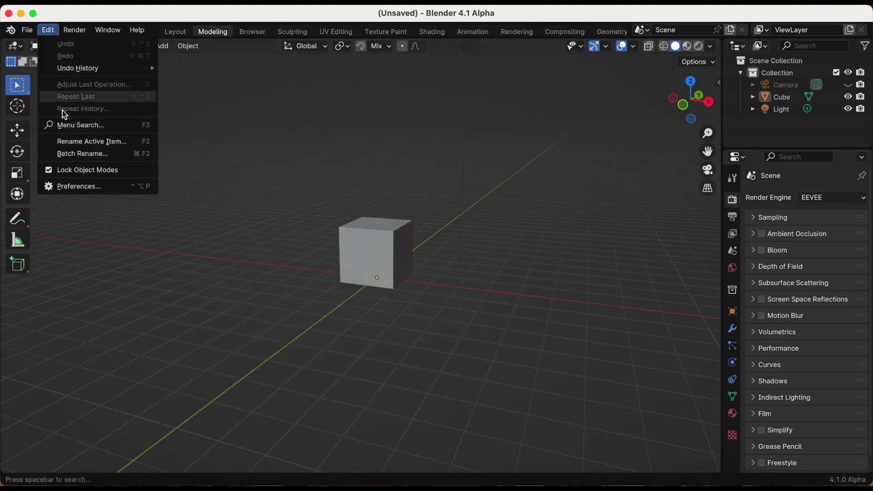
click(79, 184)
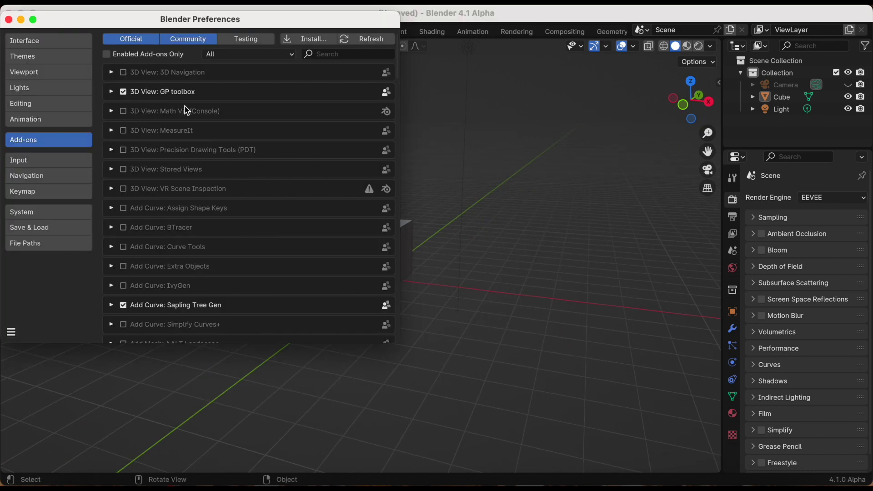
click(313, 38)
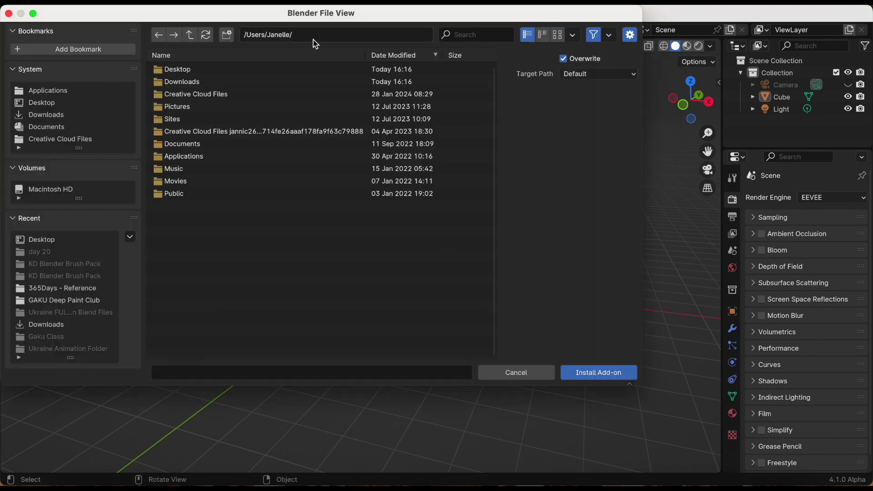
click(61, 104)
scroll(232, 227, down, 10)
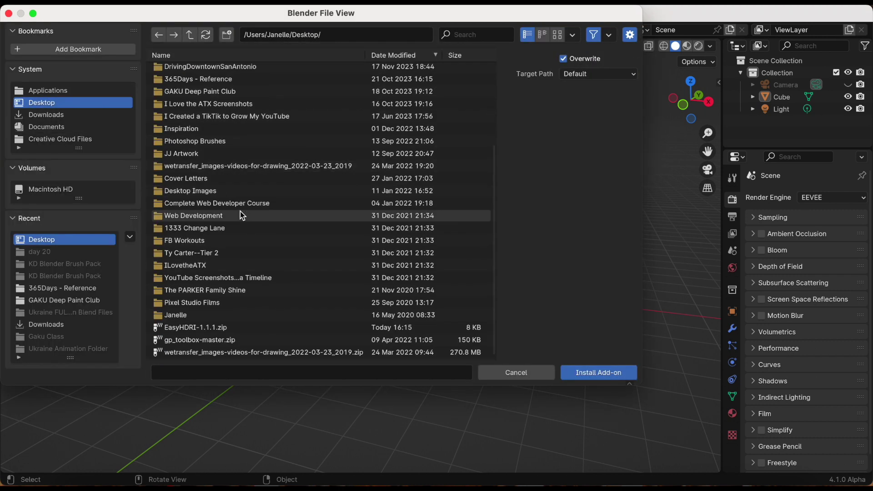
double_click(184, 331)
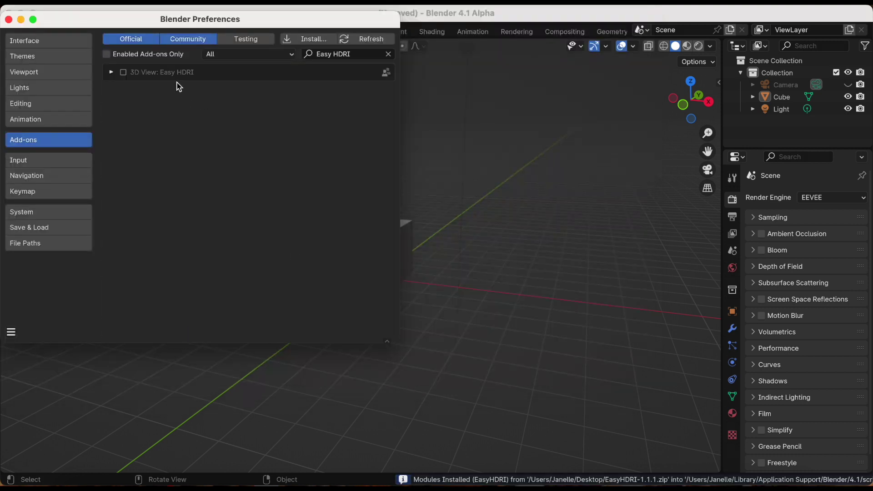
- Enable the 3D View: Easy HDRI add-on, close the preferences and display the Easy HDRI settings in the 3D viewport
click(124, 73)
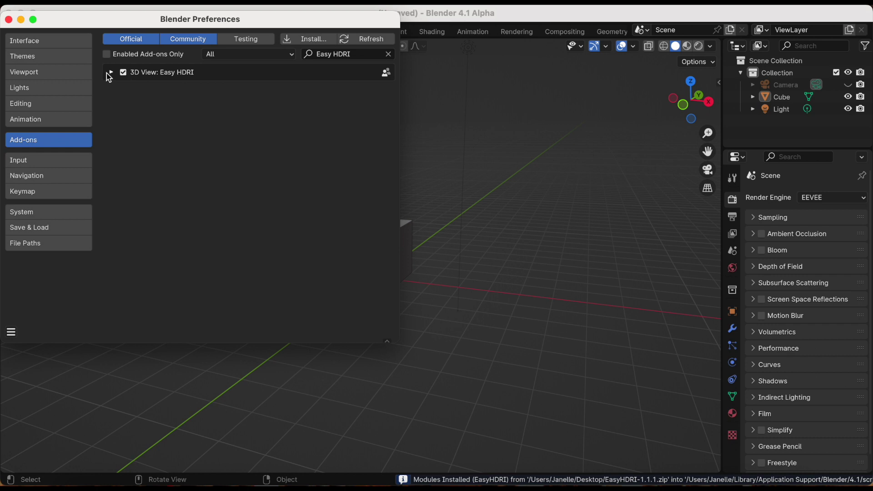
click(111, 72)
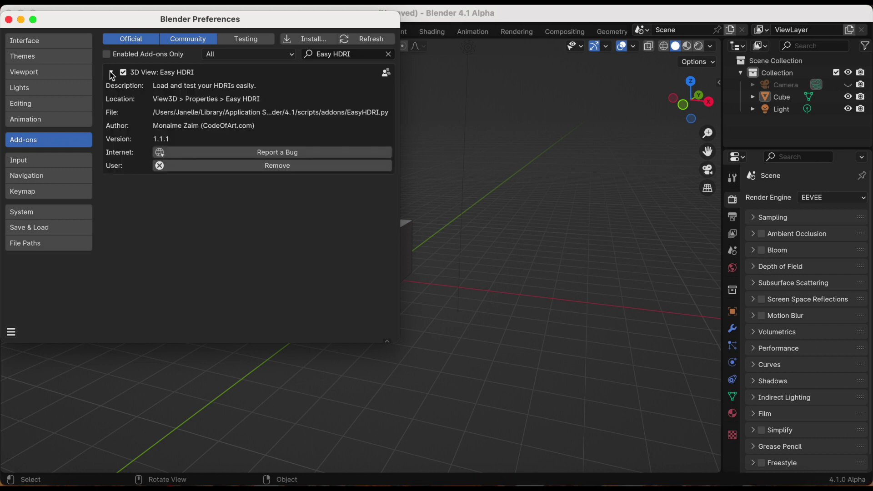
click(111, 73)
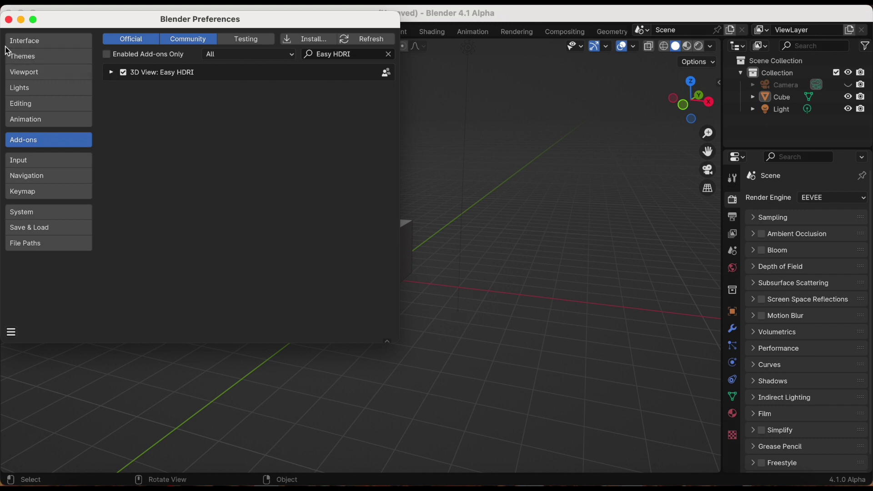
click(9, 20)
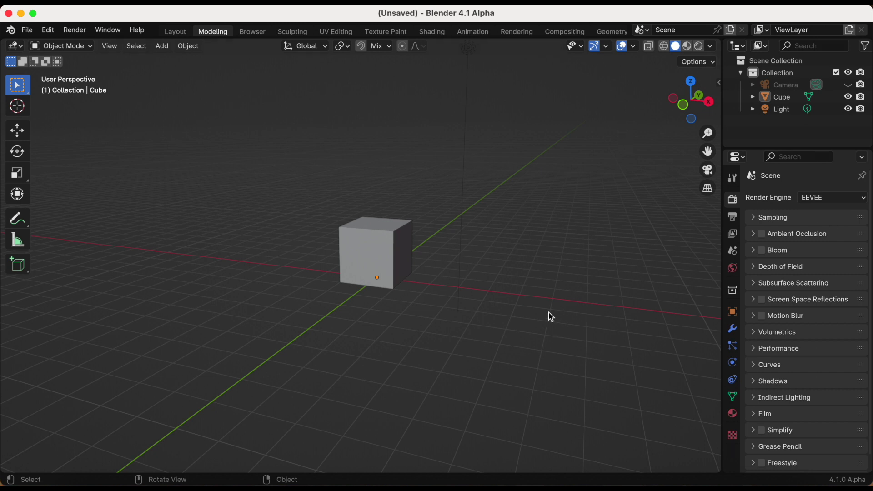
key(n)
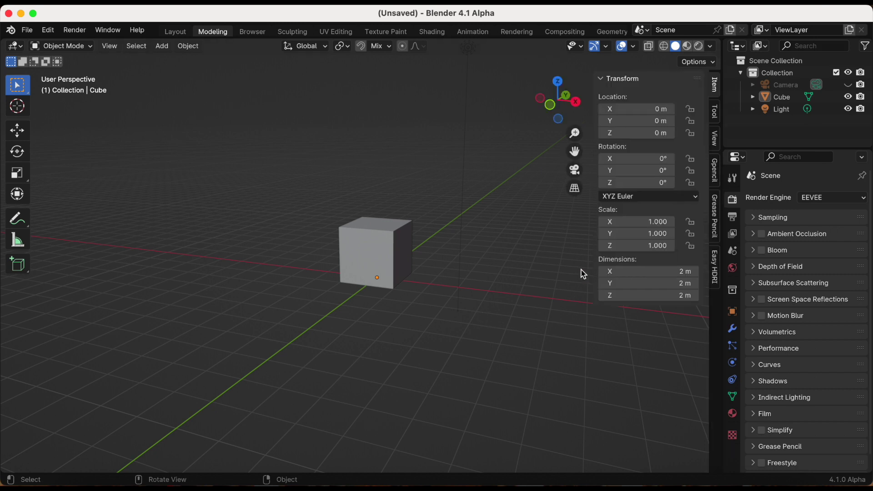
click(717, 287)
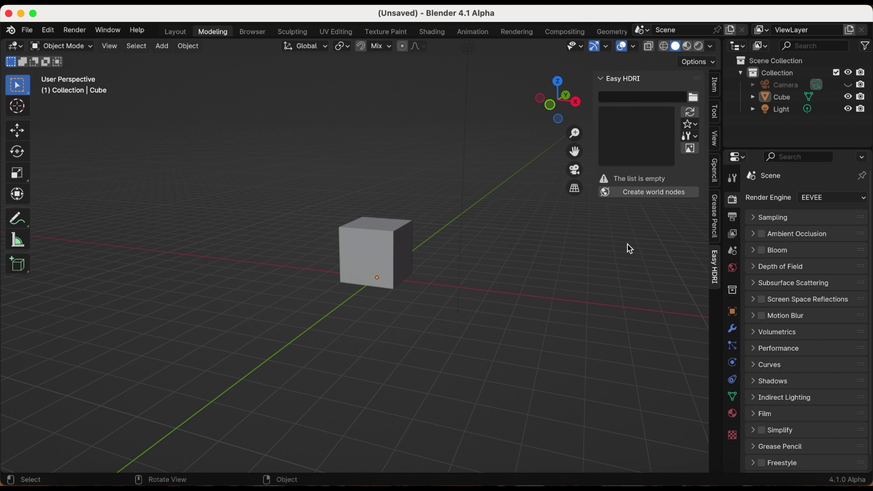
- Switch to the browser and open the HDRIs library on polyhaven.com
click(163, 486)
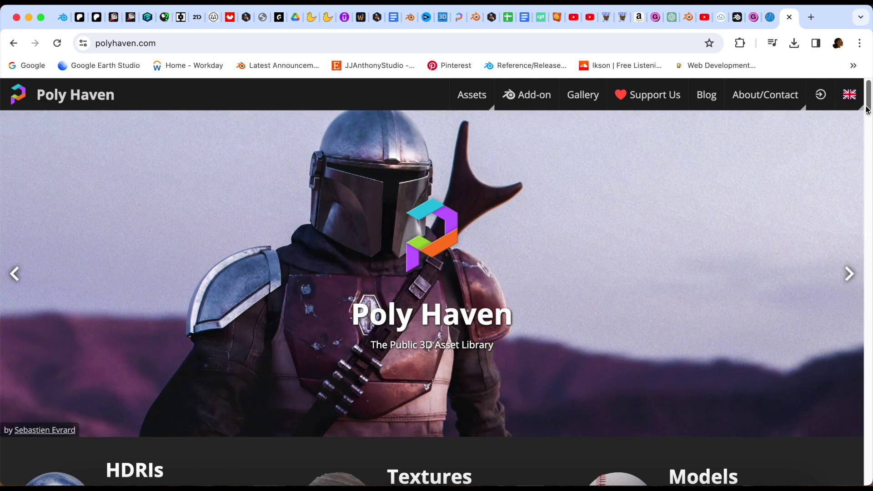
drag(867, 101, 868, 120)
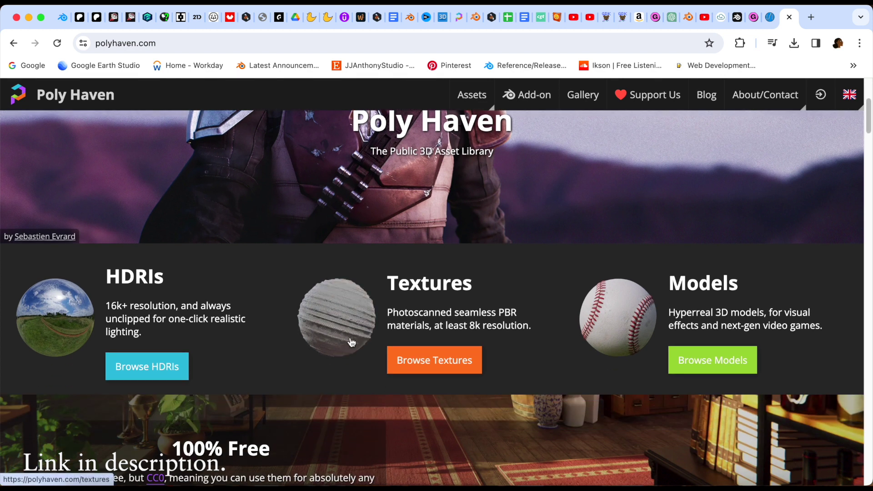
click(163, 375)
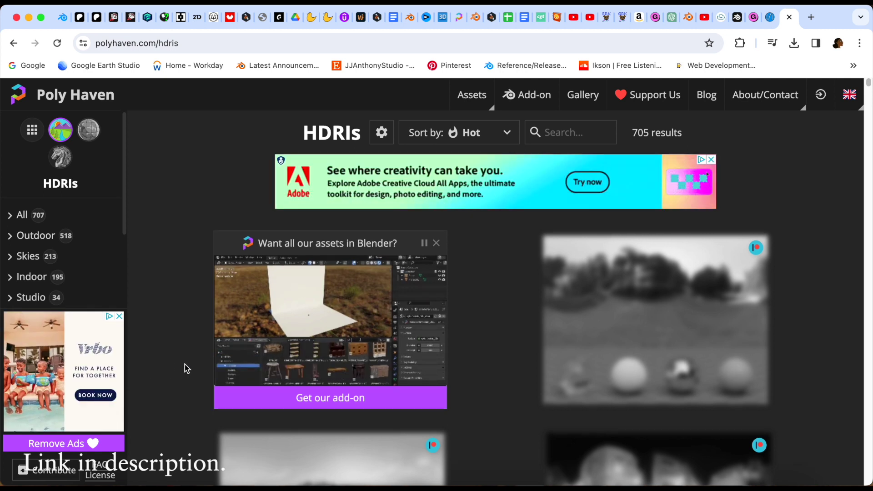
- Examine Poly Haven's Asset Browser add-on page for Blender, including its description and purchase options
scroll(185, 364, down, 3)
click(276, 344)
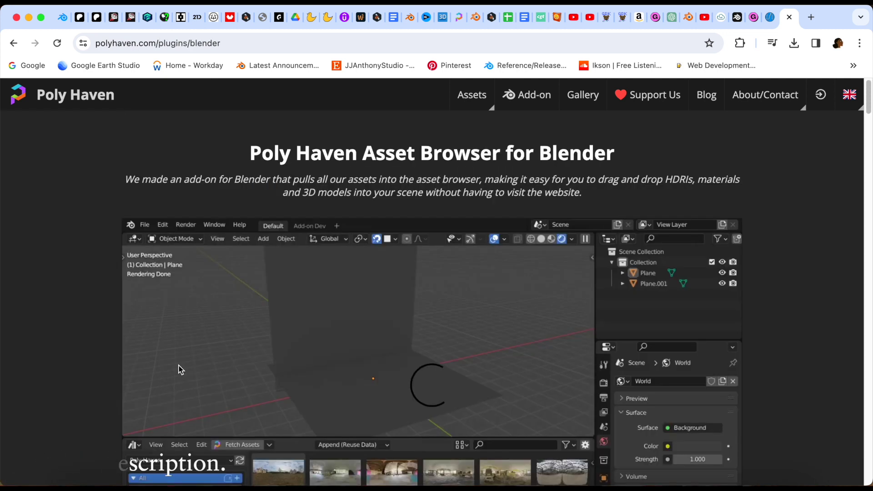
scroll(111, 374, down, 5)
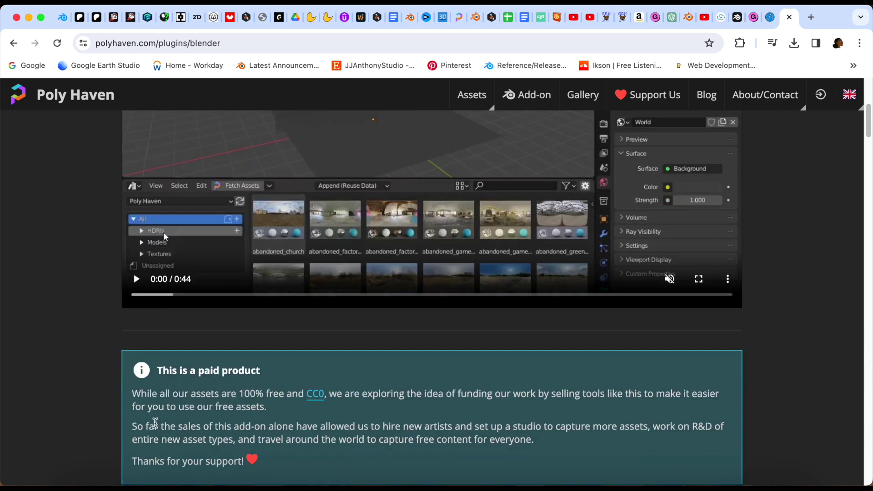
scroll(273, 414, down, 10)
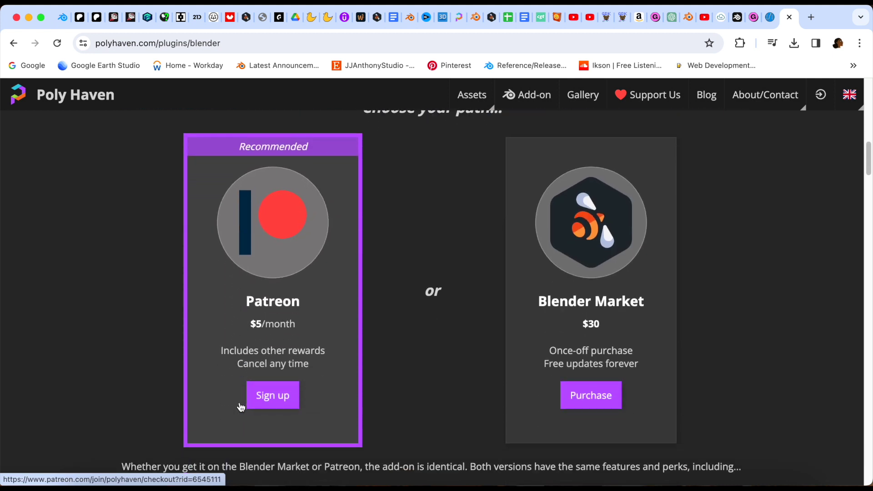
scroll(391, 400, down, 2)
scroll(364, 392, up, 2)
scroll(319, 390, up, 1)
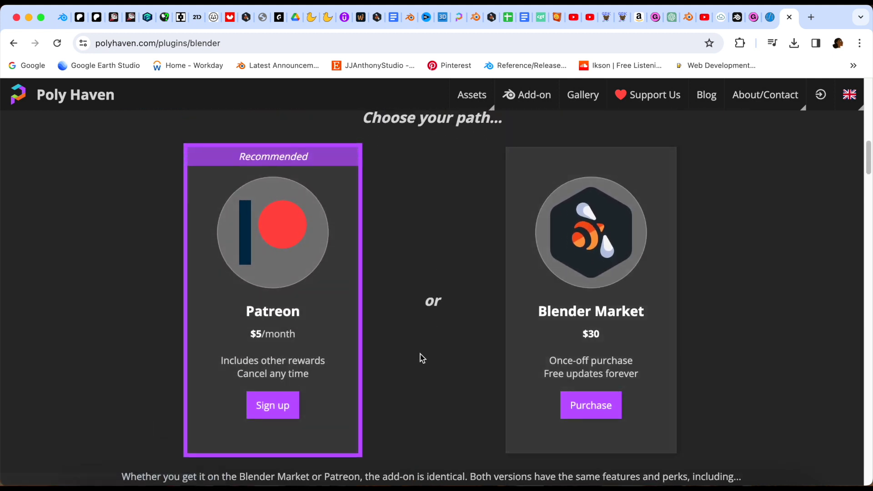
scroll(420, 358, up, 15)
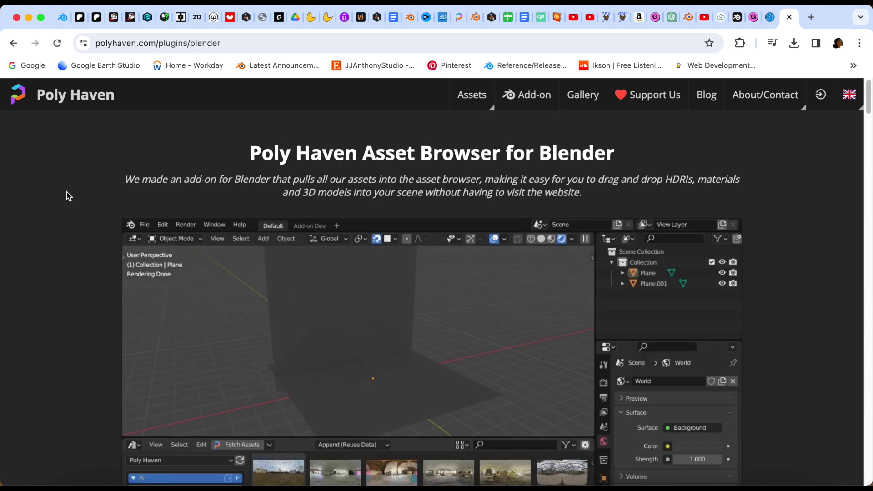
- Return to Poly Haven's HDRIs library, browse the images and open the Leibstadt HDRI of a curved country road
click(14, 43)
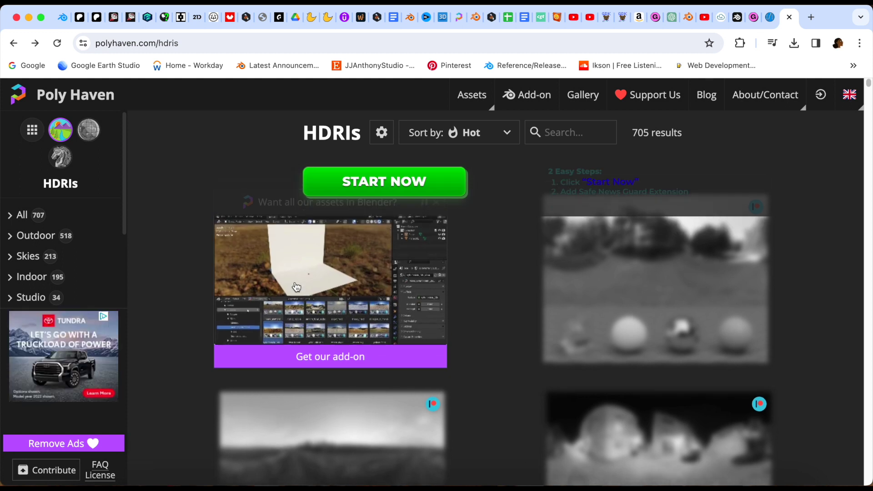
scroll(296, 287, down, 5)
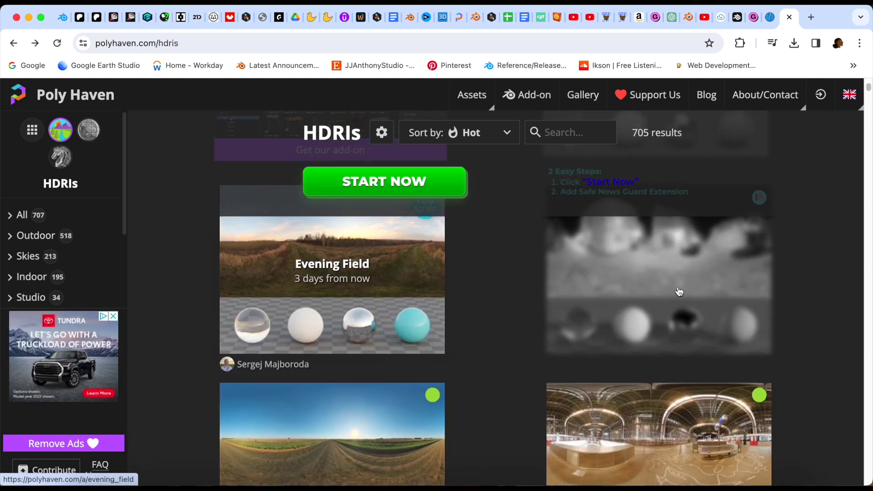
scroll(819, 275, down, 2)
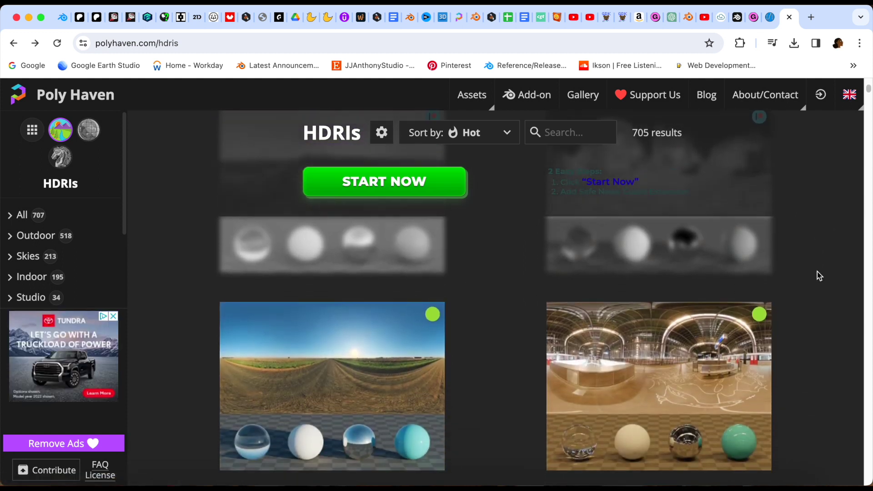
scroll(818, 275, down, 5)
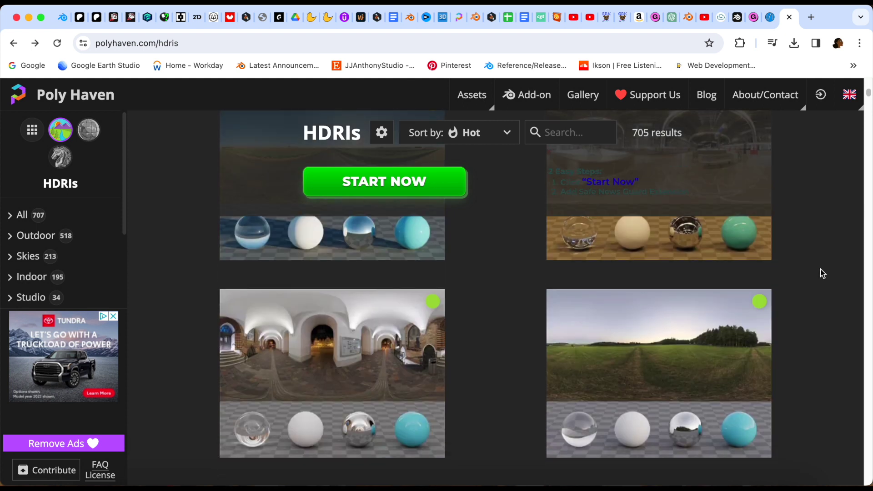
scroll(822, 273, down, 1)
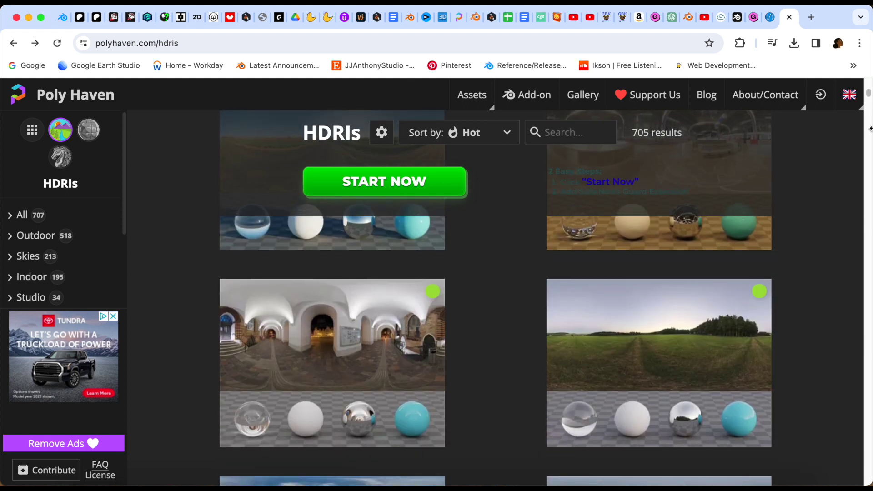
scroll(869, 101, down, 2)
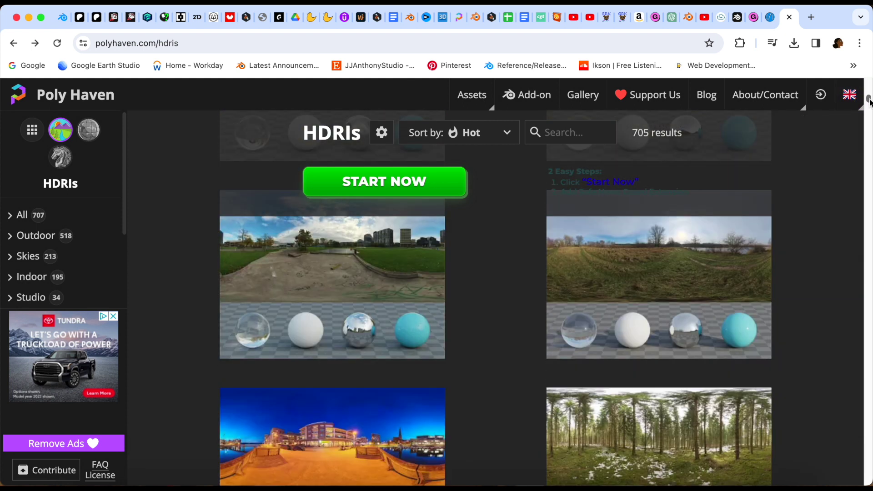
drag(870, 101, 869, 116)
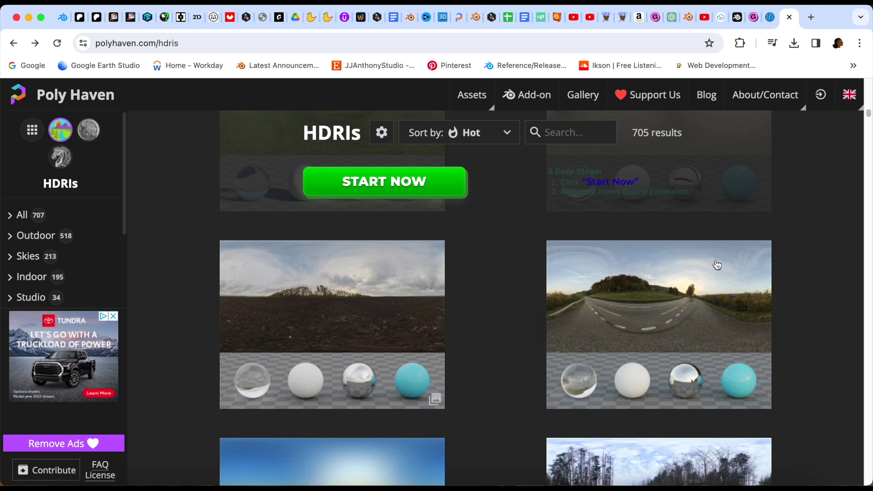
click(711, 314)
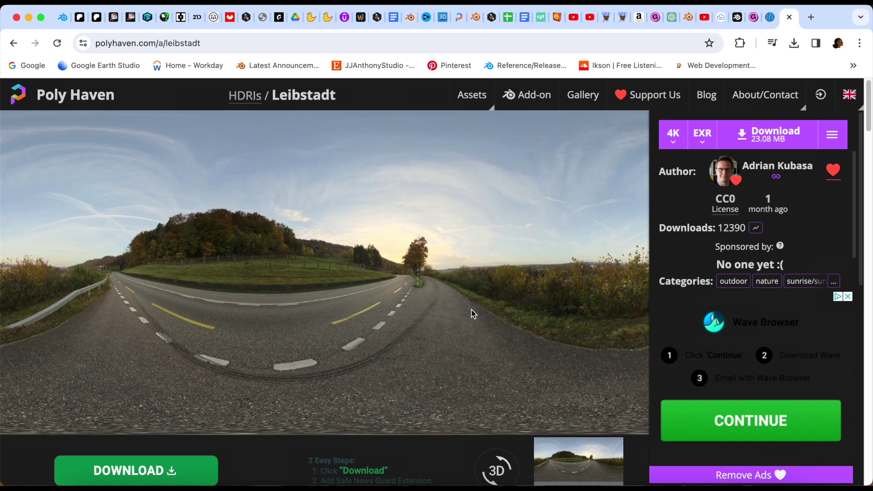
- Download the Leibstadt HDRI at 4K resolution in HDR format
click(671, 138)
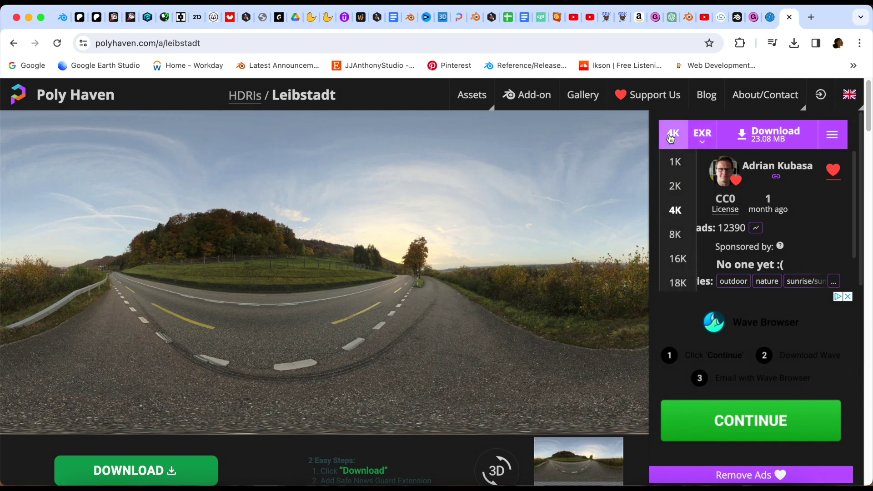
click(703, 136)
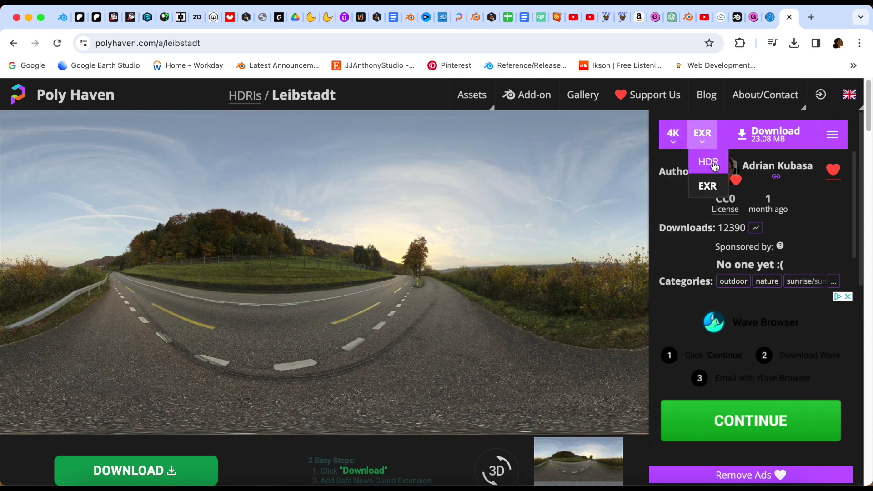
click(715, 165)
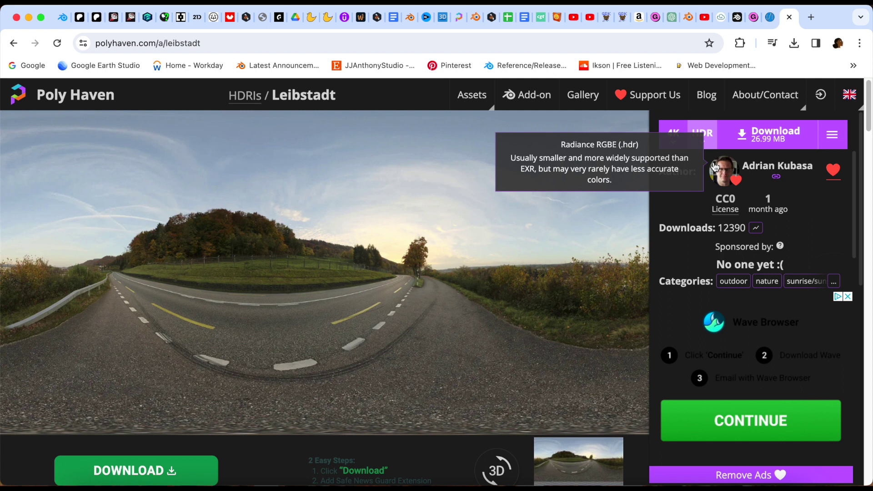
click(704, 137)
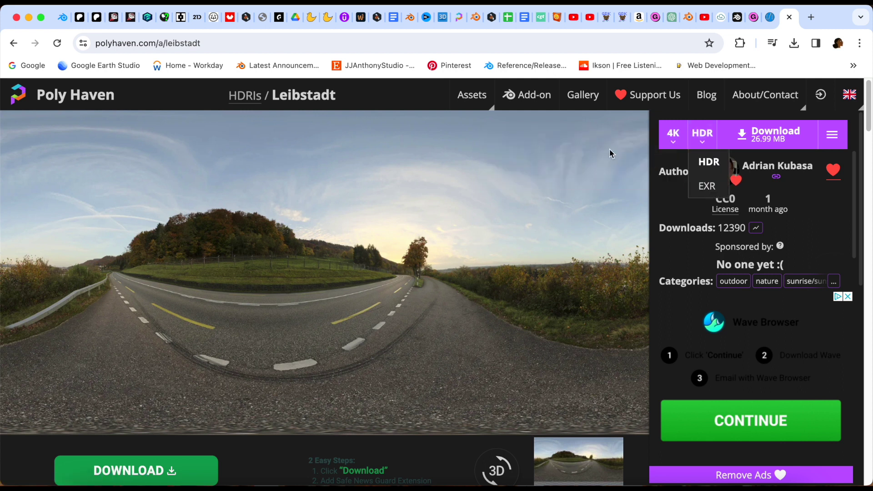
click(778, 138)
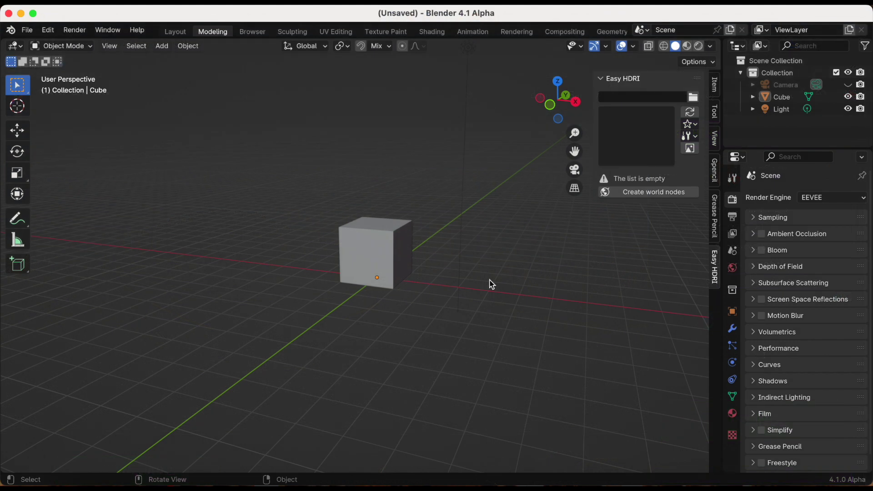
- In Blender, load leibstadt_4k.hdr from the Desktop into the Easy HDRI add-on
click(693, 98)
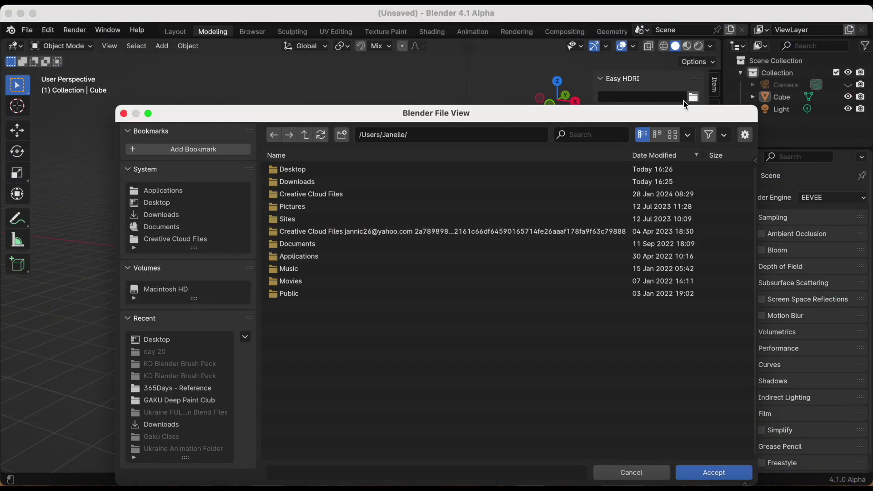
click(160, 206)
scroll(424, 326, down, 5)
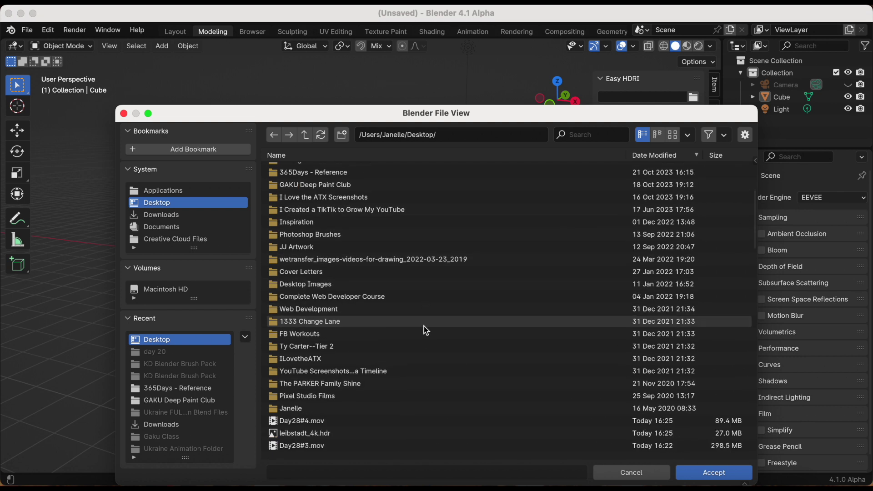
scroll(424, 326, down, 8)
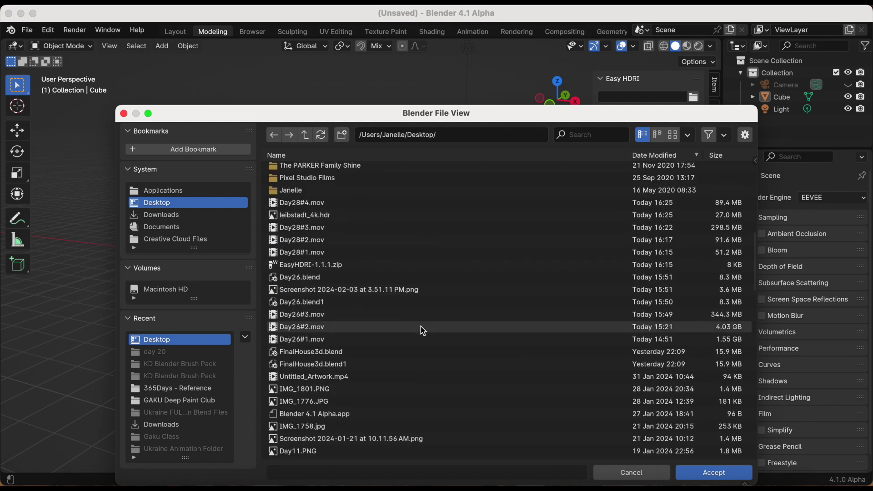
scroll(421, 327, down, 2)
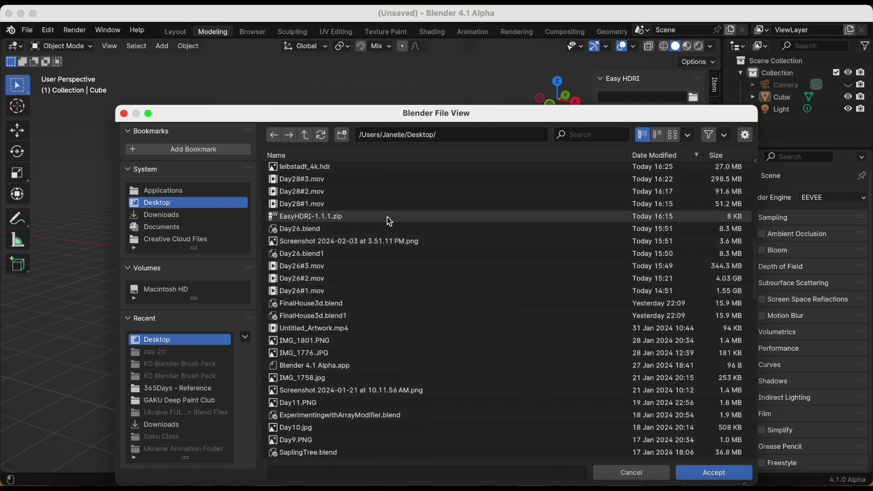
click(358, 169)
click(715, 473)
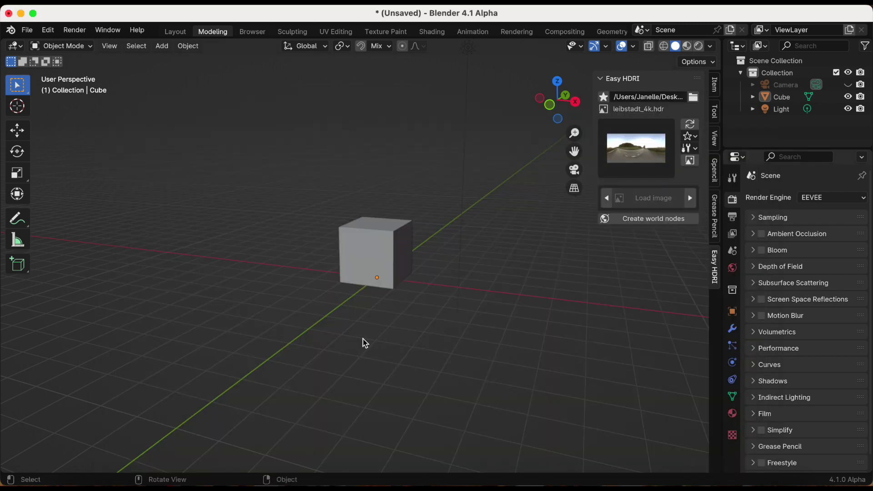
- Create the Easy HDRI world nodes and preview the road environment around the cube in rendered viewport shading
click(637, 220)
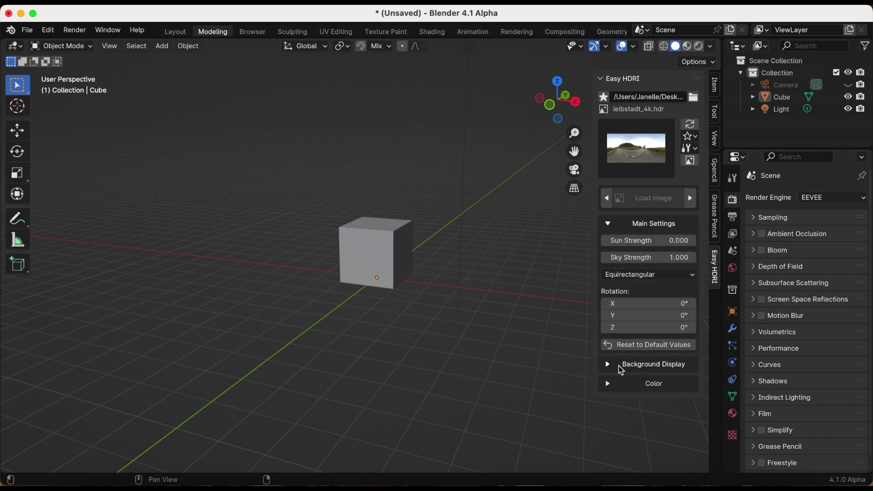
click(699, 47)
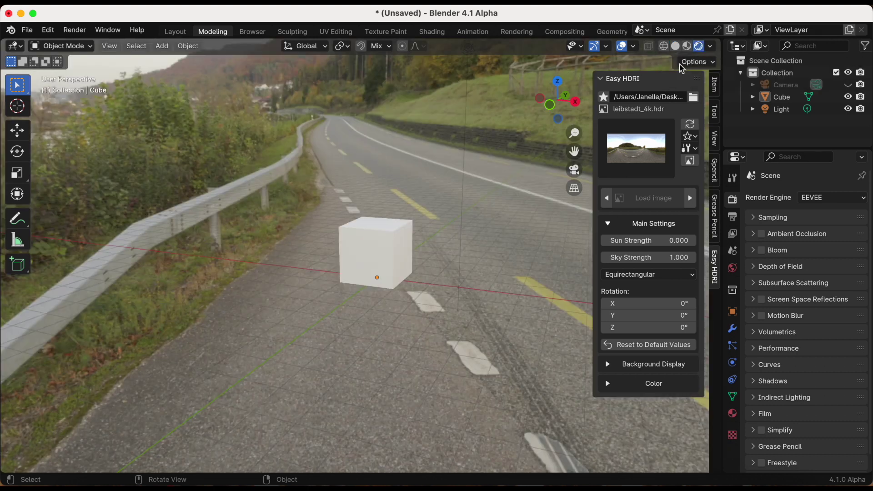
scroll(408, 264, down, 4)
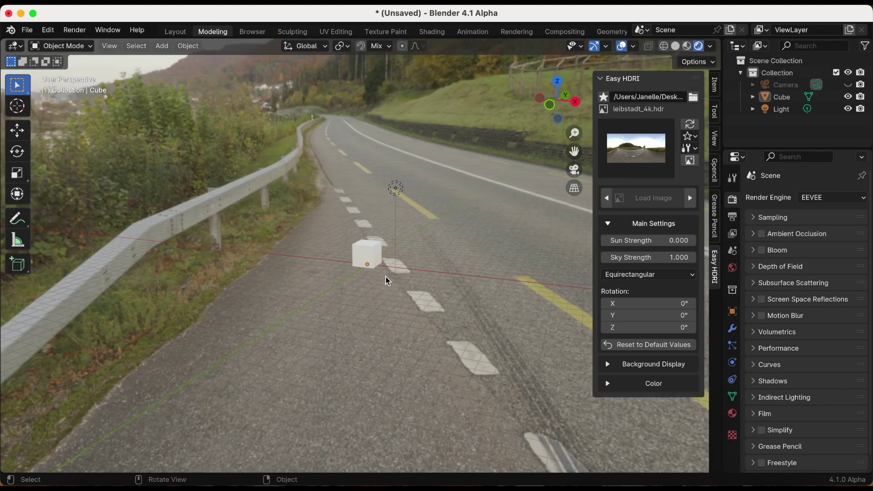
scroll(409, 264, up, 3)
middle_drag(409, 263, 432, 283)
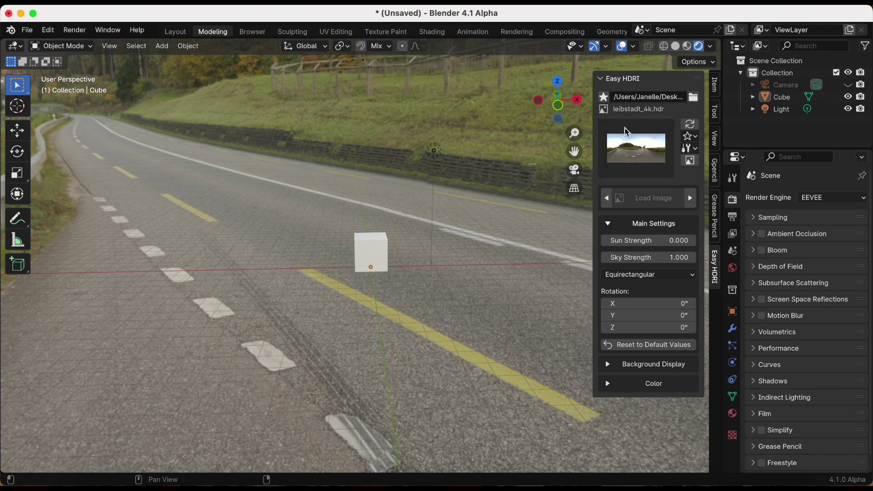
scroll(342, 128, up, 2)
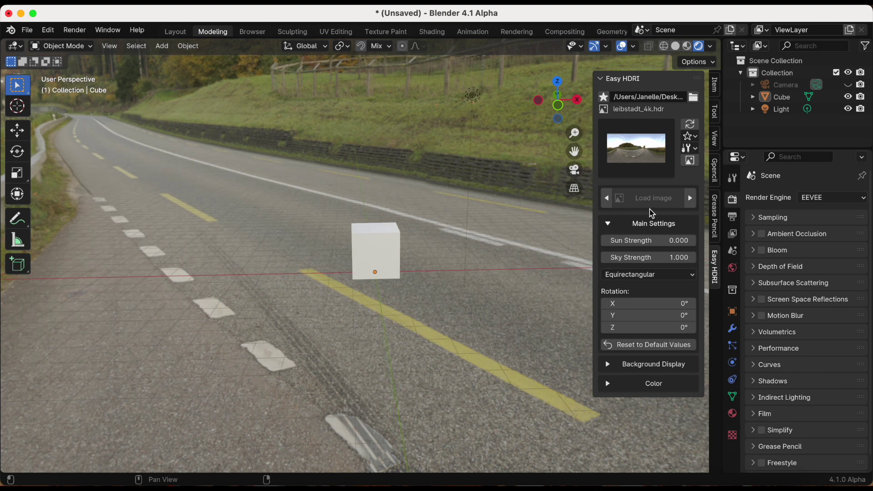
click(686, 276)
click(687, 277)
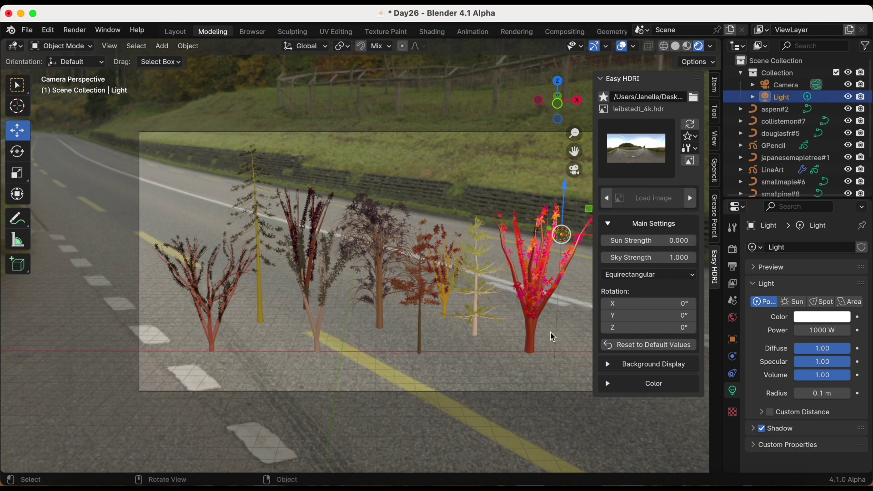
- In the Day26 tree scene, hide the sidebar, leave the camera view and move the light slightly outward along the X axis
key(b)
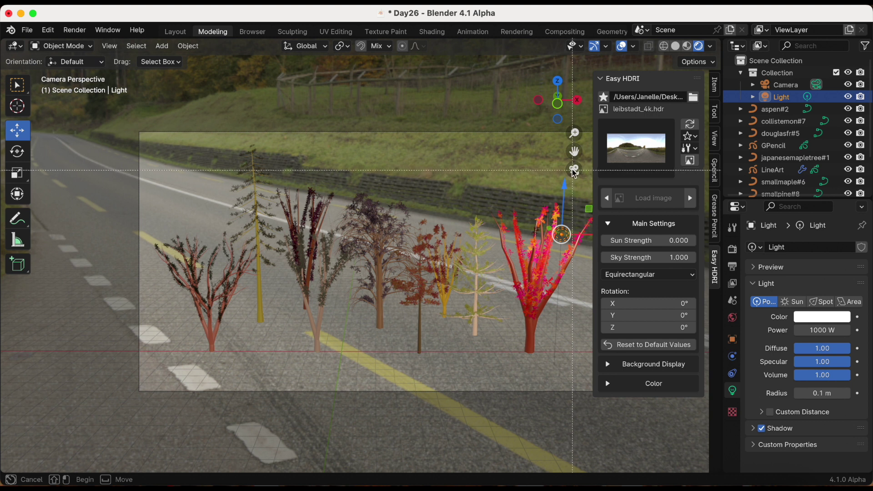
key(Escape)
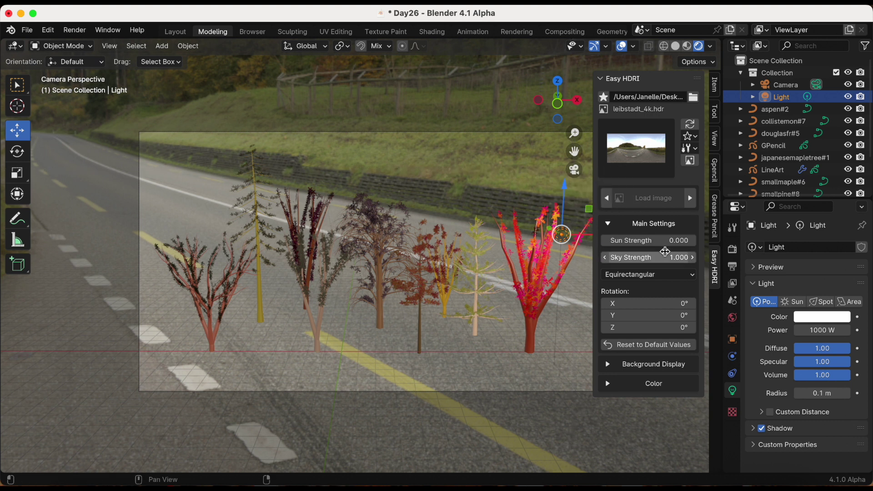
key(n)
scroll(655, 219, down, 2)
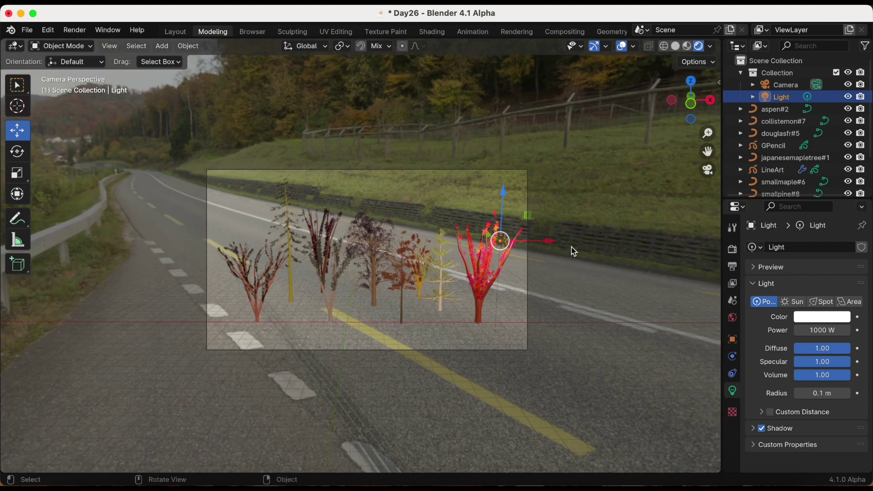
middle_drag(689, 191, 558, 227)
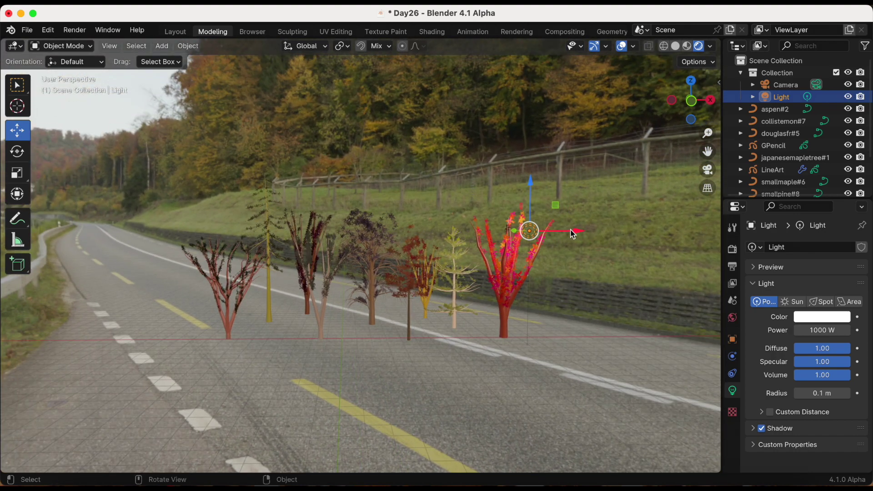
drag(573, 235, 594, 228)
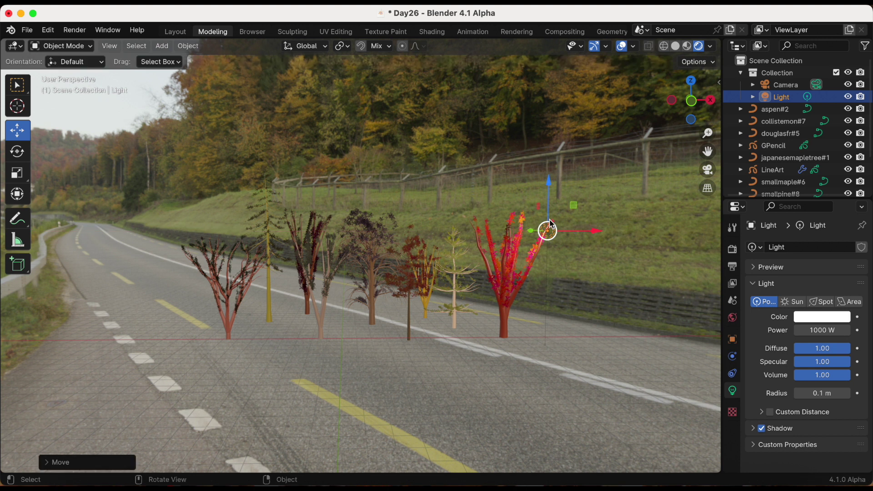
scroll(552, 223, up, 3)
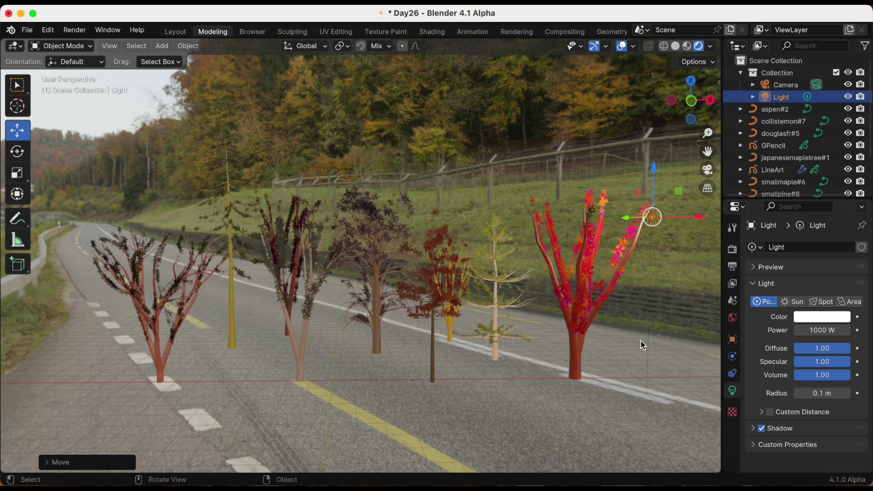
- Show the Easy HDRI settings again and set Sun Strength to 18.4 and Sky Strength to 0.8
key(n)
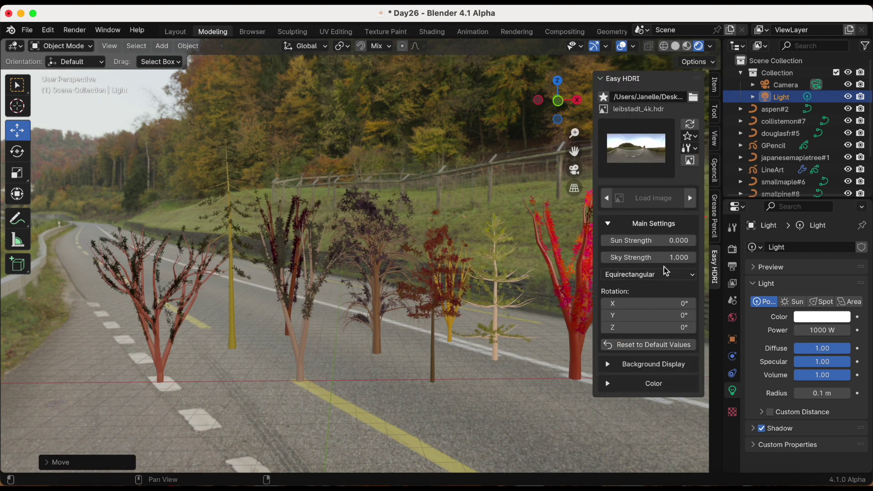
drag(666, 244, 696, 240)
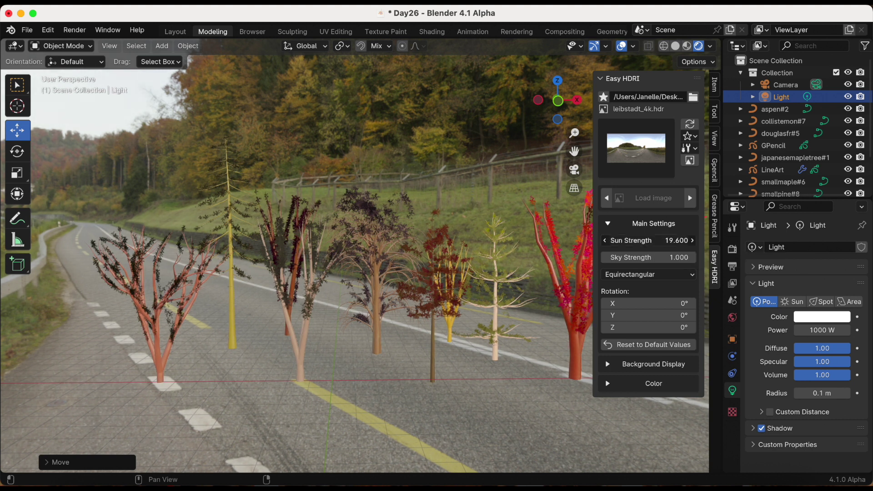
drag(667, 240, 678, 257)
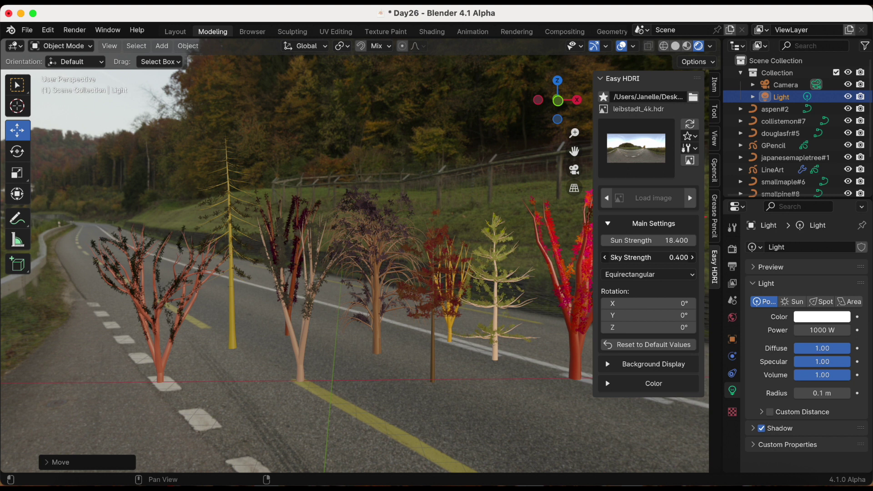
mouse_move(678, 257)
mouse_down()
mouse_move(691, 257)
mouse_move(674, 258)
mouse_up()
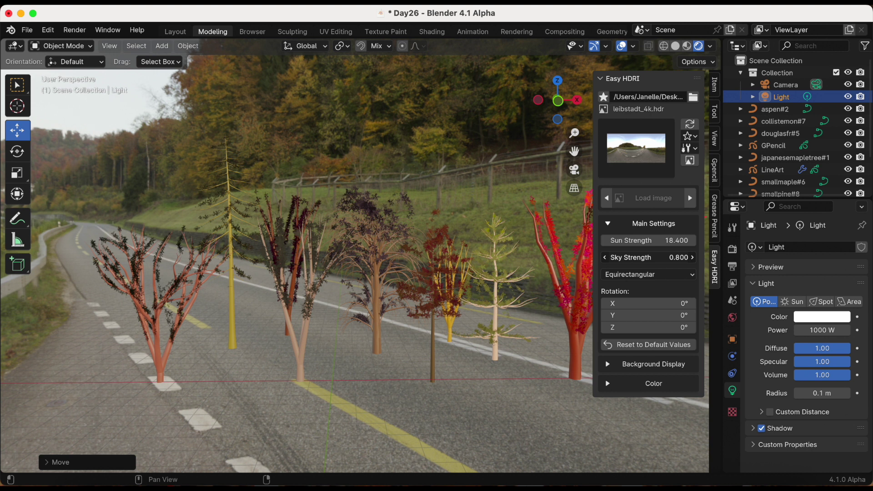
- Try the Solid and Blured background display modes for the HDRI, and return the background to Original
click(608, 364)
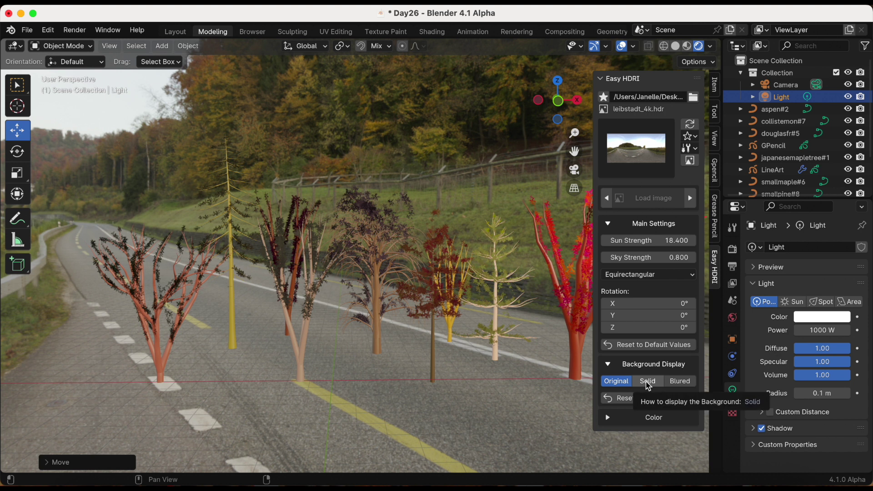
click(648, 382)
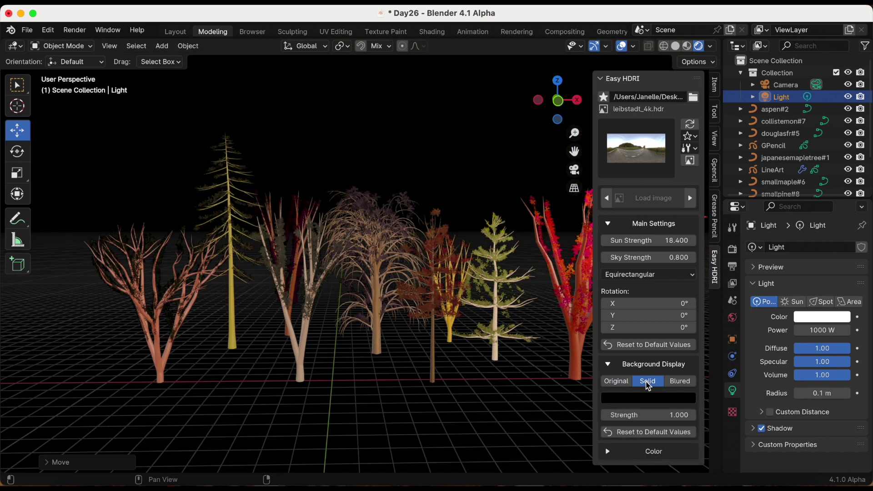
click(679, 381)
click(615, 382)
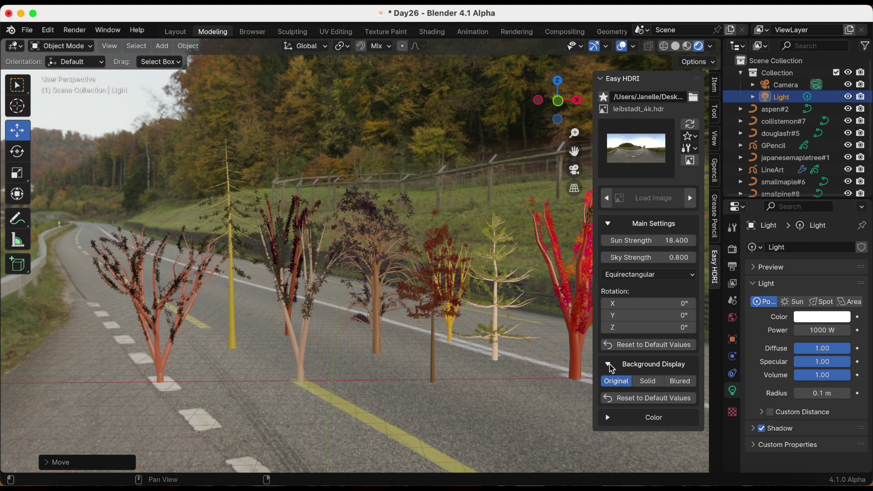
click(608, 365)
- Tint the HDRI at a factor of 0.322, trying a yellow tint with hue 0.123 and changing it to orange-red
click(609, 383)
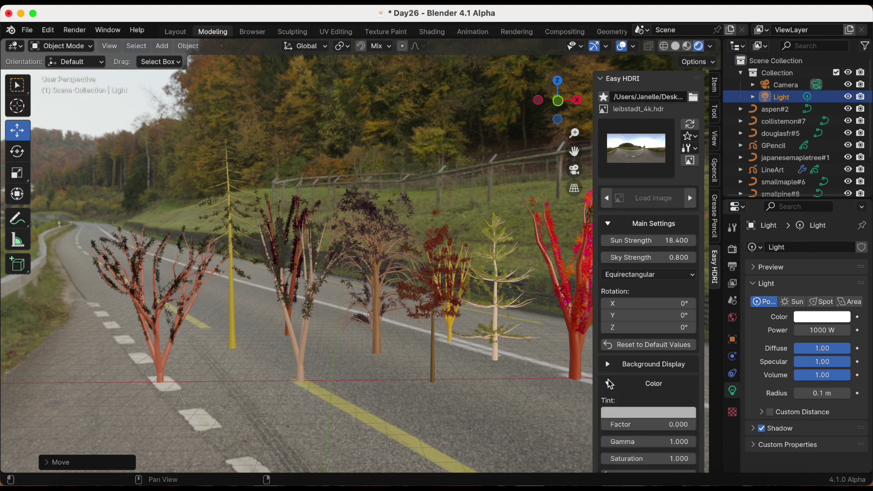
scroll(640, 413, down, 1)
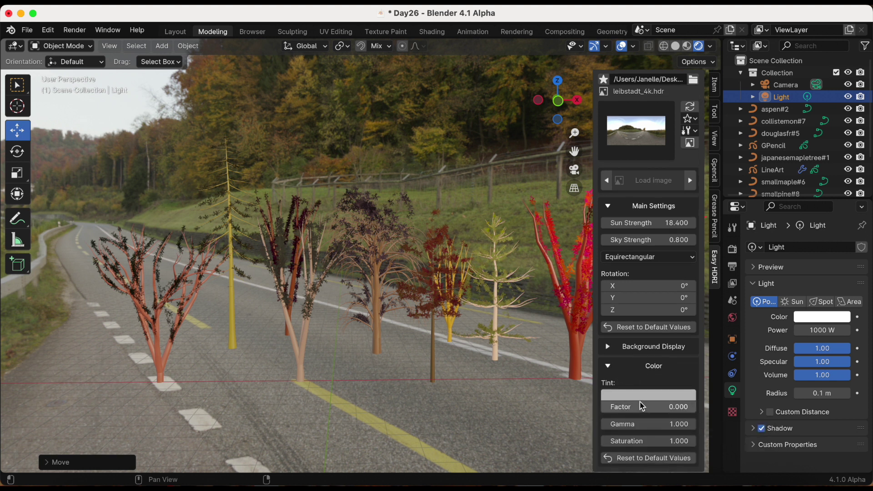
click(640, 397)
drag(656, 264, 631, 282)
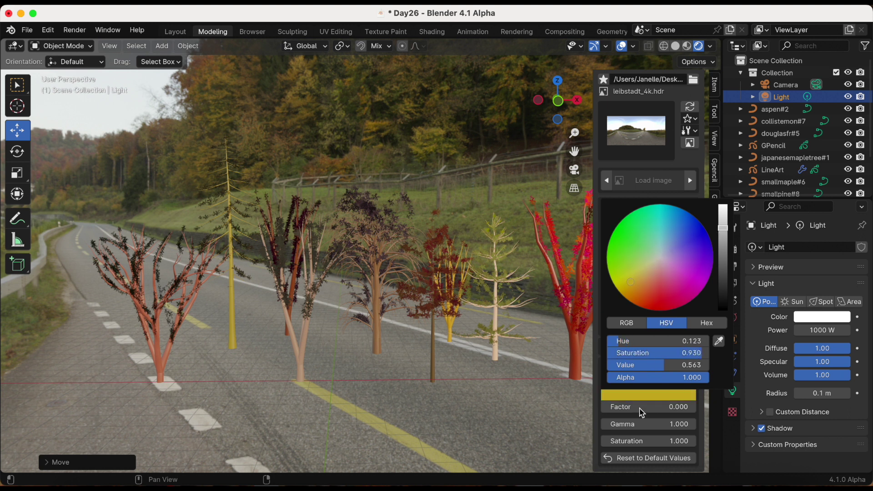
mouse_move(630, 410)
mouse_down()
mouse_move(686, 410)
mouse_move(631, 406)
mouse_up()
click(635, 396)
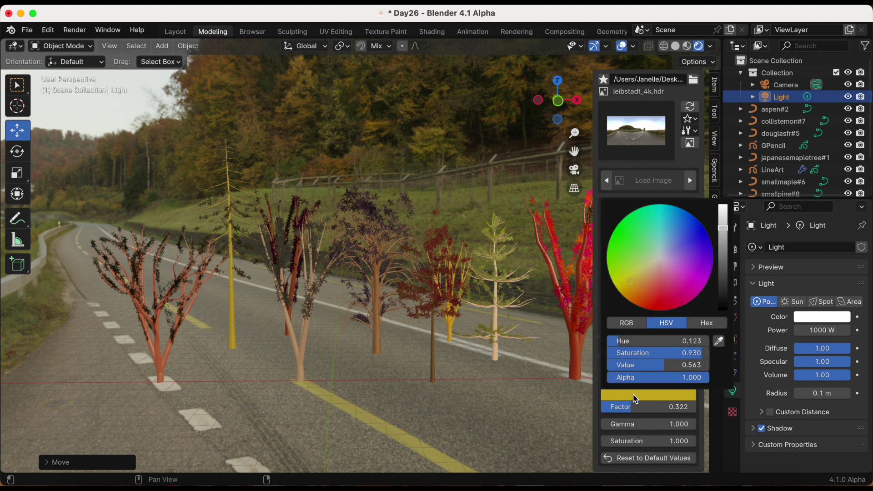
drag(700, 353, 670, 353)
mouse_move(648, 272)
mouse_down()
mouse_move(640, 293)
mouse_move(657, 299)
mouse_move(643, 300)
mouse_up()
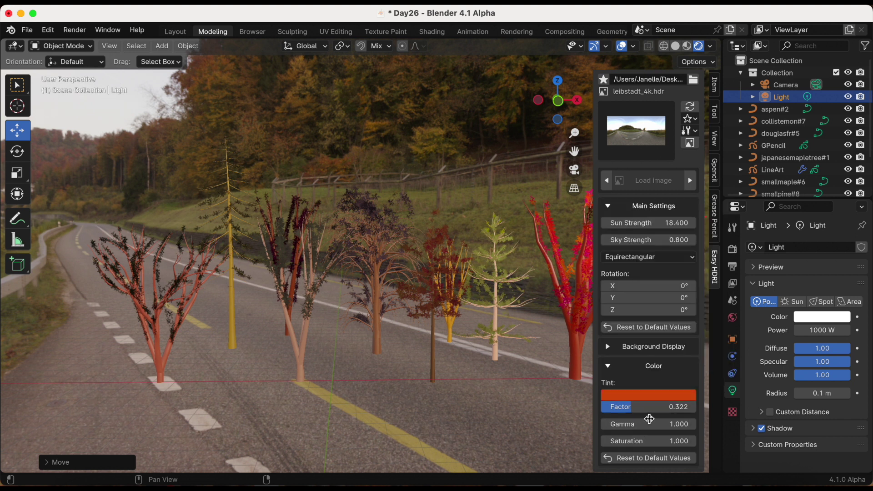
- Try an HDRI Gamma of 1.4 with Saturation 0, and reset the color settings to their default values
drag(648, 423, 667, 424)
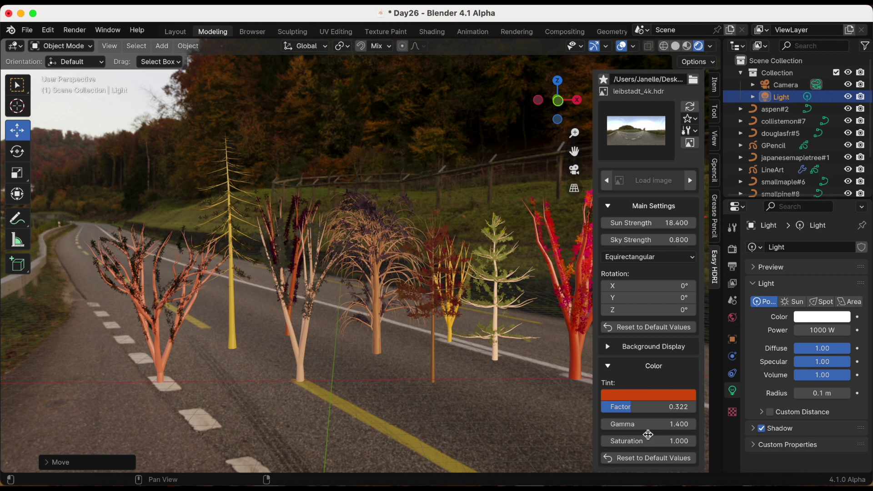
mouse_move(666, 441)
mouse_down()
mouse_move(646, 441)
mouse_move(682, 441)
mouse_move(653, 441)
mouse_up()
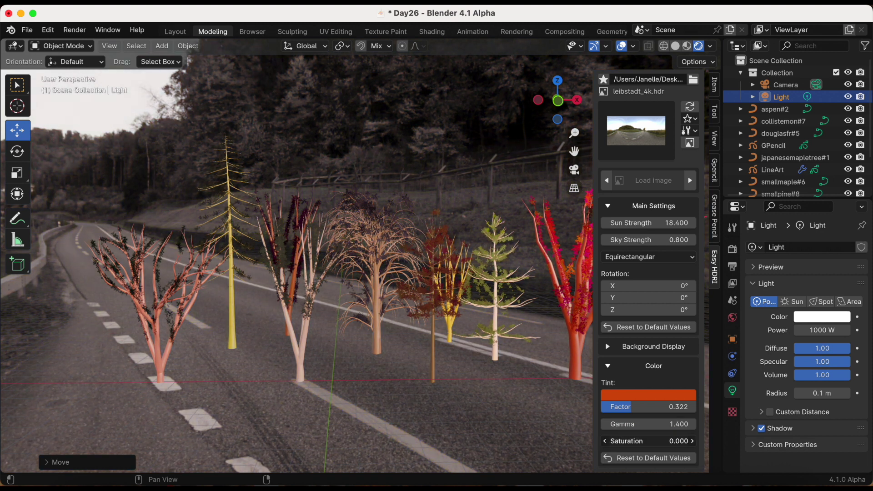
click(651, 458)
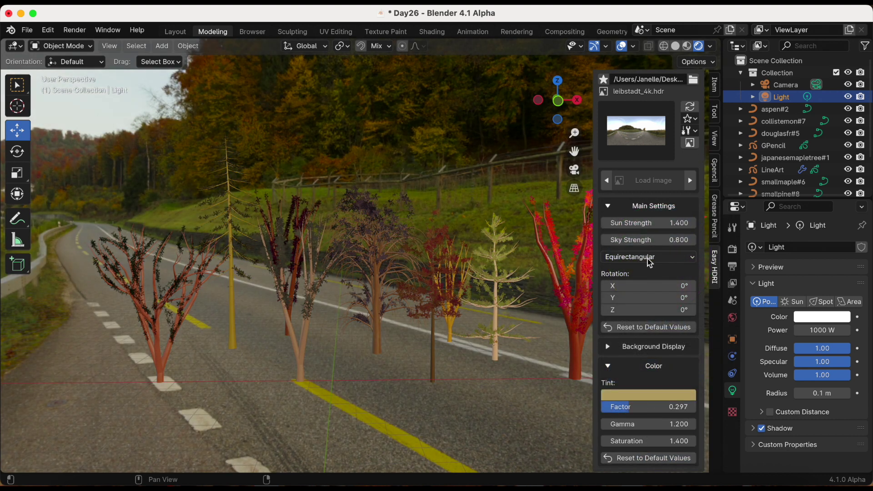
- Try the Mirror Ball projection for the HDRI and switch back to Equirectangular
click(651, 257)
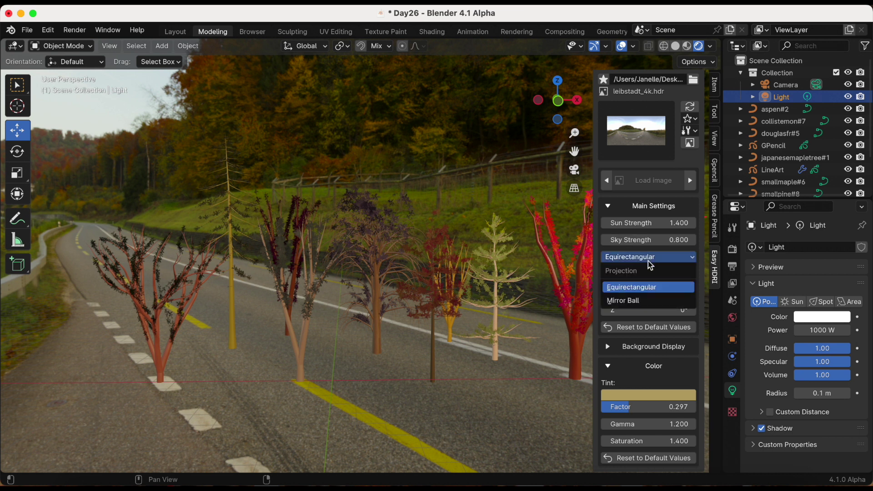
click(632, 301)
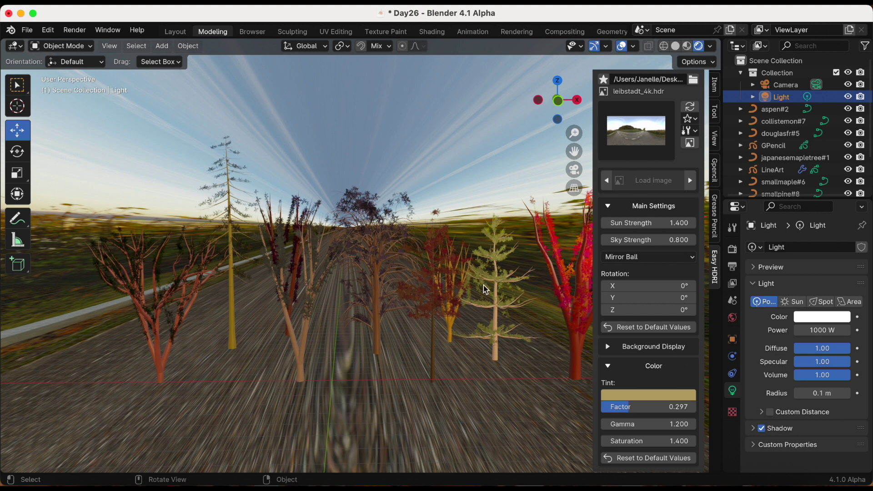
click(635, 257)
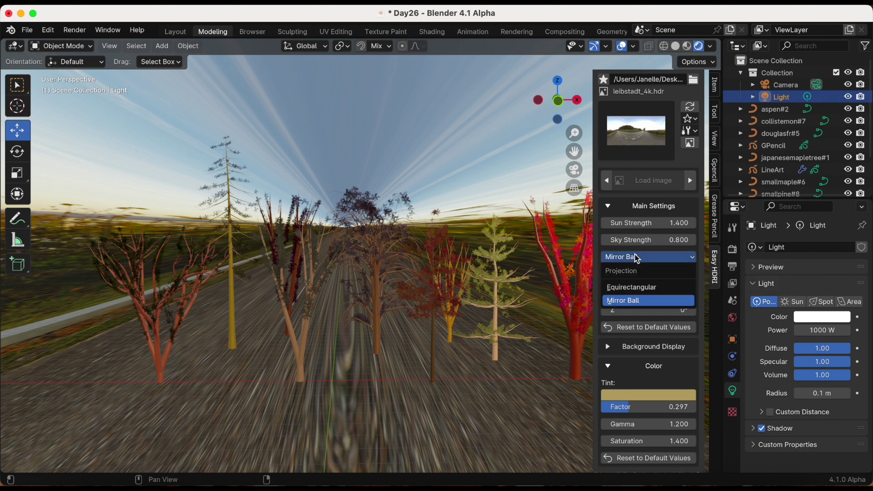
click(627, 285)
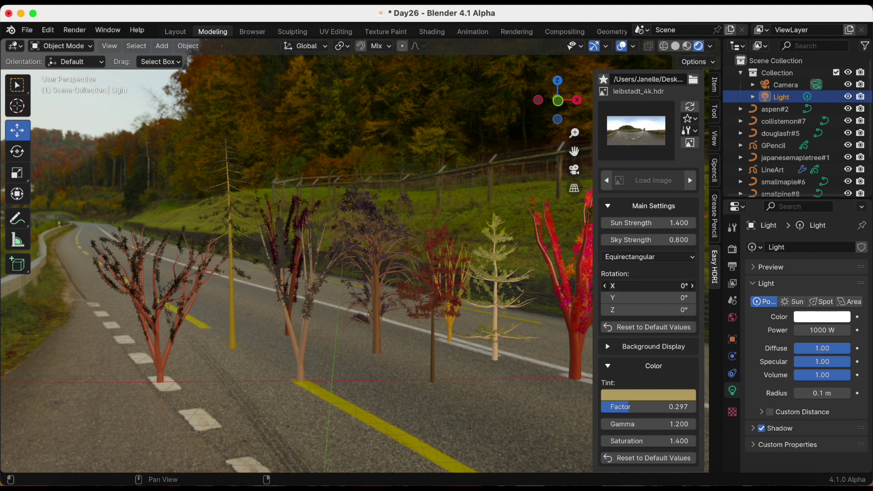
- Set the HDRI's X rotation to 10.6° and hide the sidebar to view the trees against the background
mouse_move(646, 285)
mouse_down()
mouse_move(633, 285)
mouse_move(671, 285)
mouse_move(652, 285)
mouse_up()
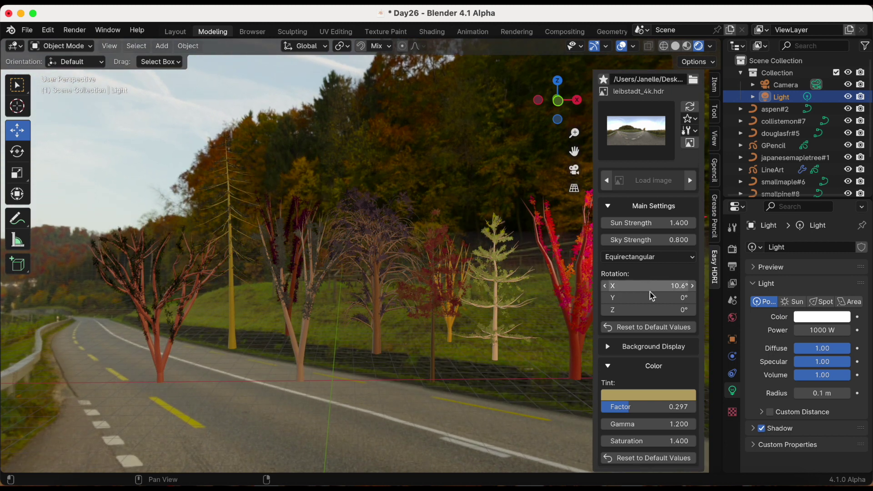
click(609, 347)
click(608, 348)
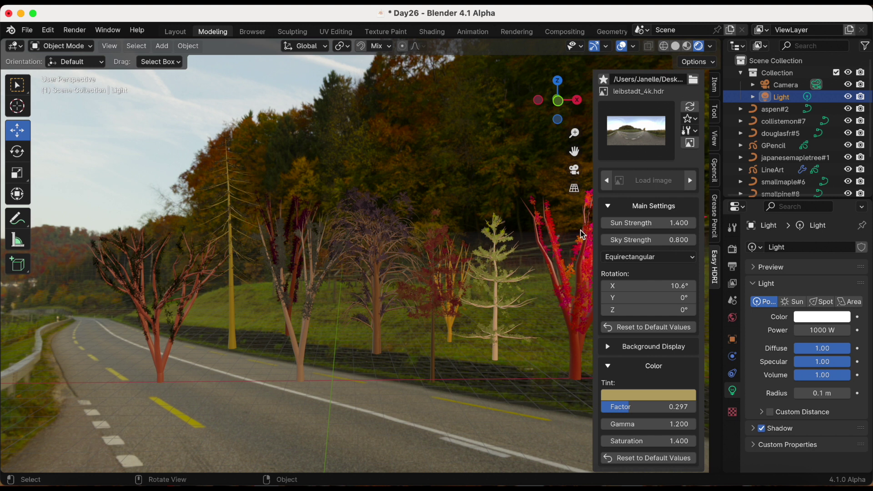
key(n)
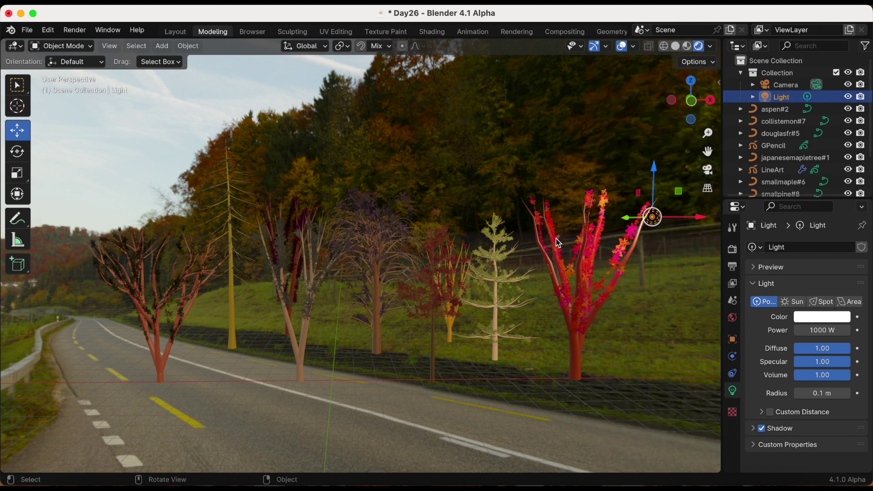
scroll(417, 292, down, 2)
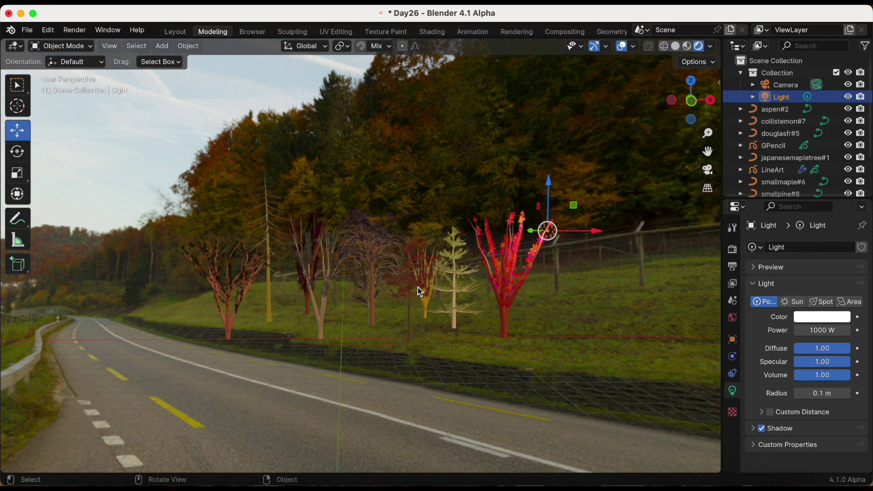
scroll(462, 292, up, 5)
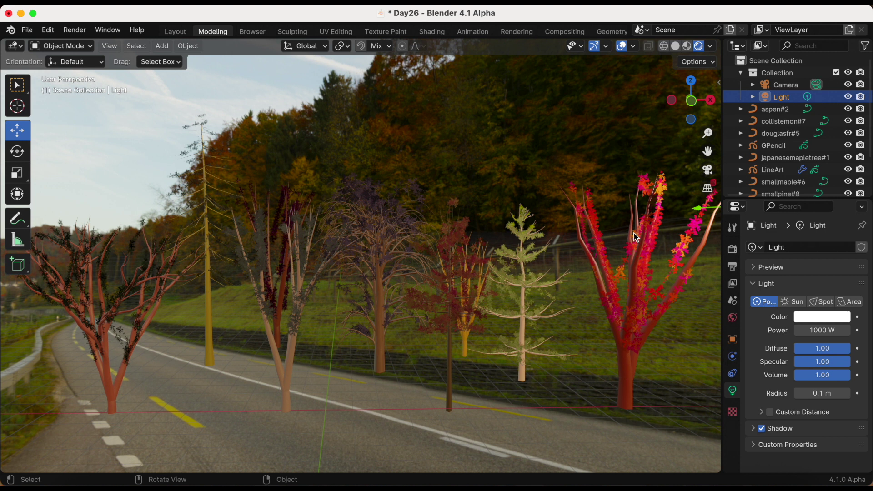
- Refresh the LineArt object's Lines layer by turning its Lights option off and on again, and deselect everything
click(778, 170)
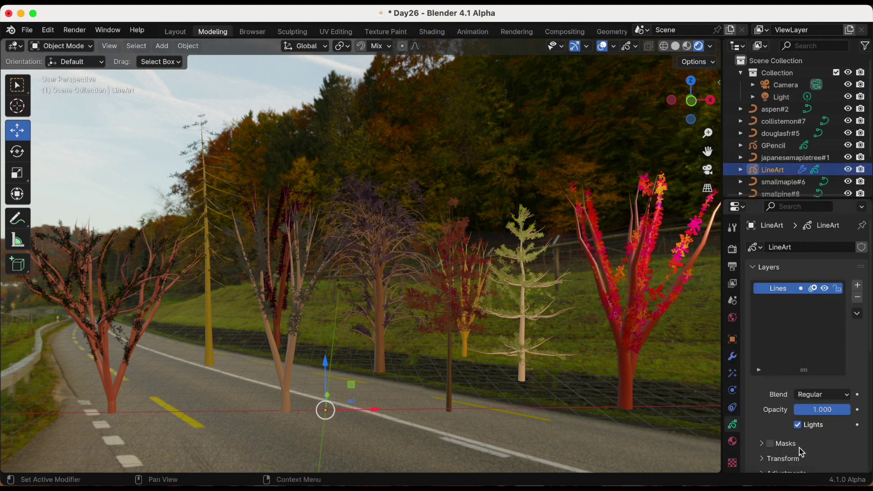
click(798, 426)
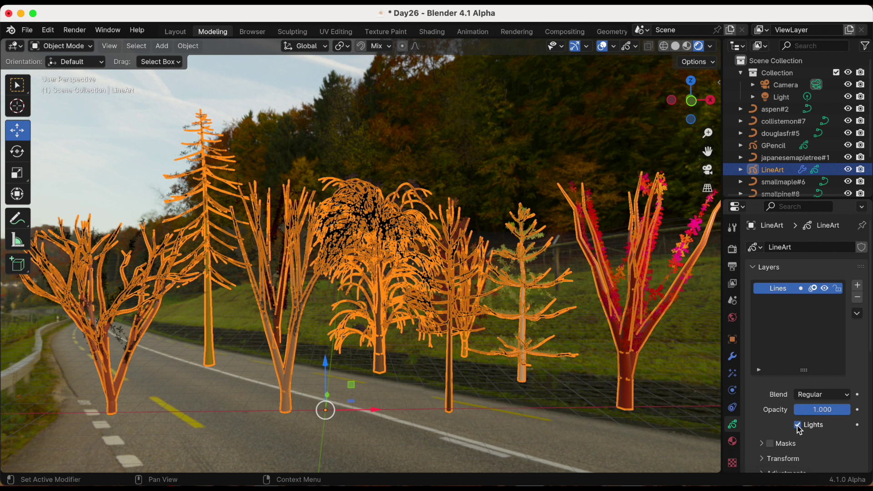
click(798, 426)
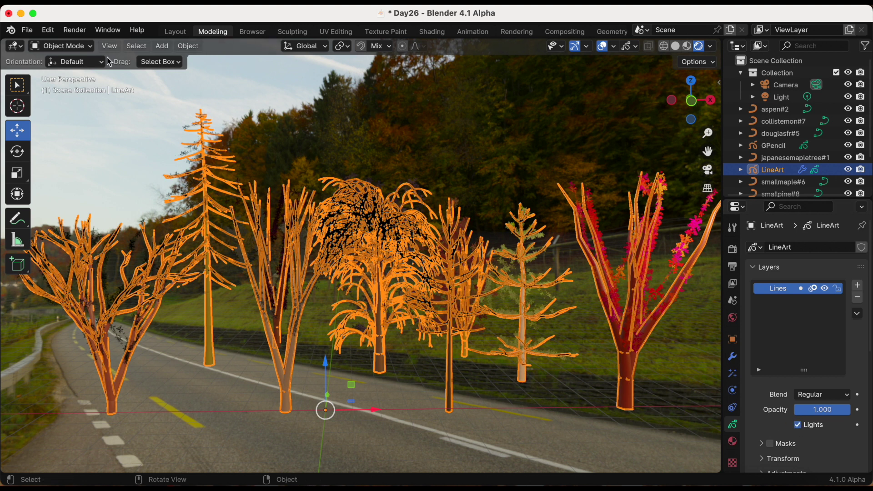
click(80, 47)
click(136, 46)
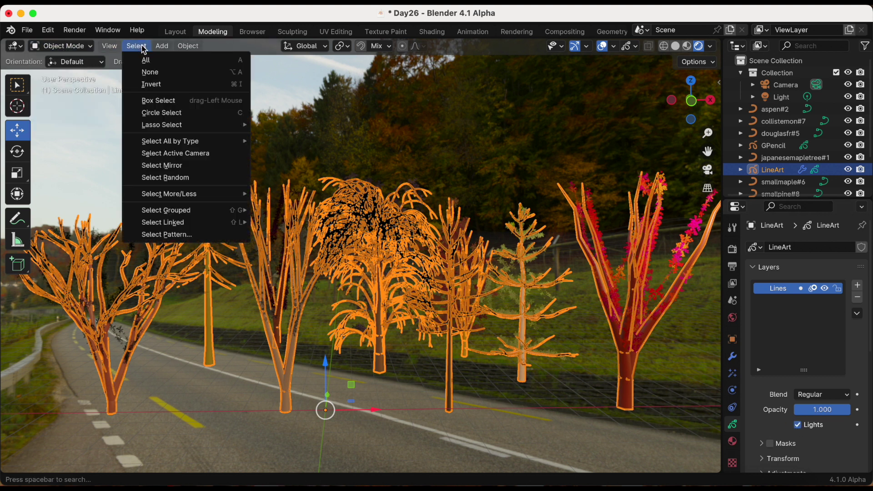
click(146, 71)
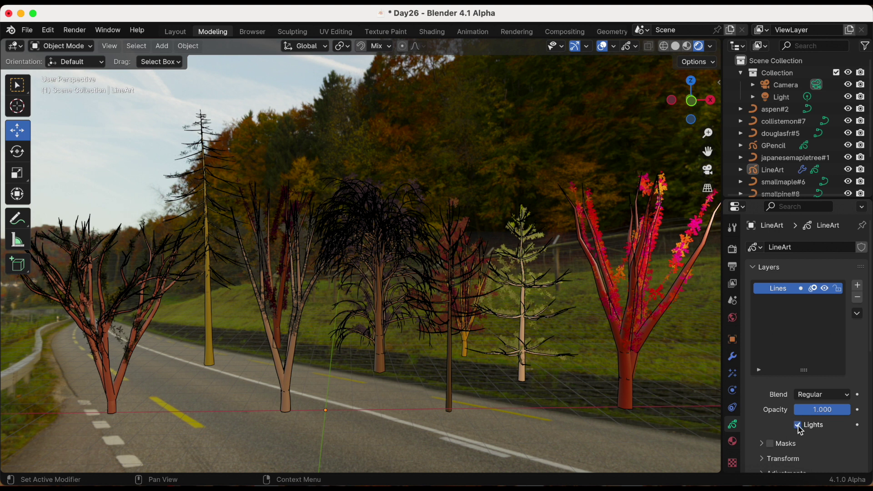
- Toggle the LineArt object's viewport visibility to compare the outlines, and leave it hidden
click(848, 170)
click(848, 170)
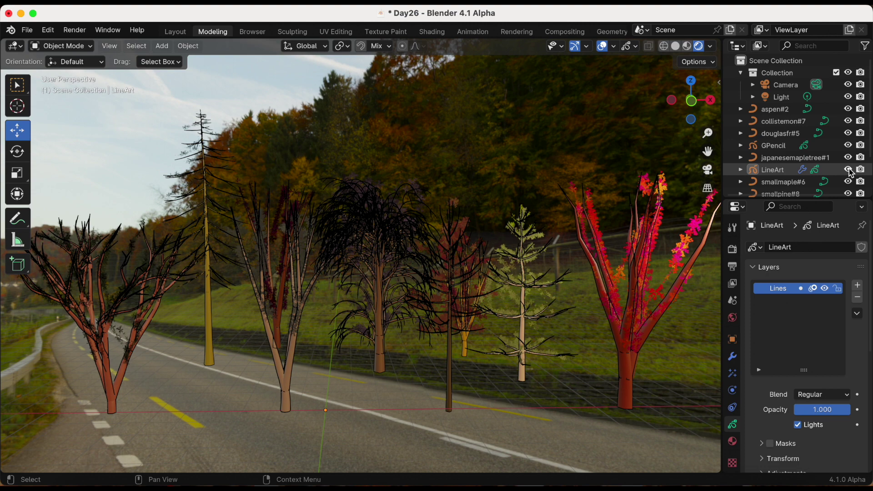
click(848, 170)
mouse_move(709, 191)
middle_down()
mouse_move(620, 204)
mouse_move(381, 211)
mouse_move(643, 218)
mouse_move(625, 207)
middle_up()
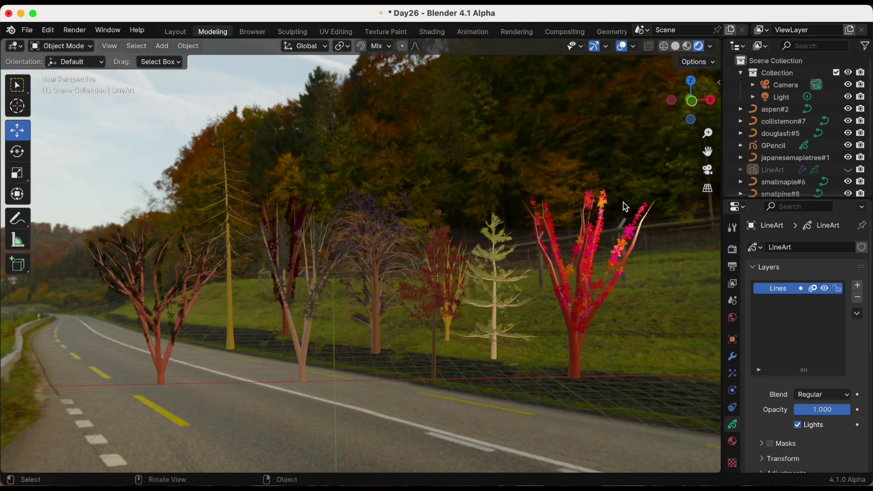